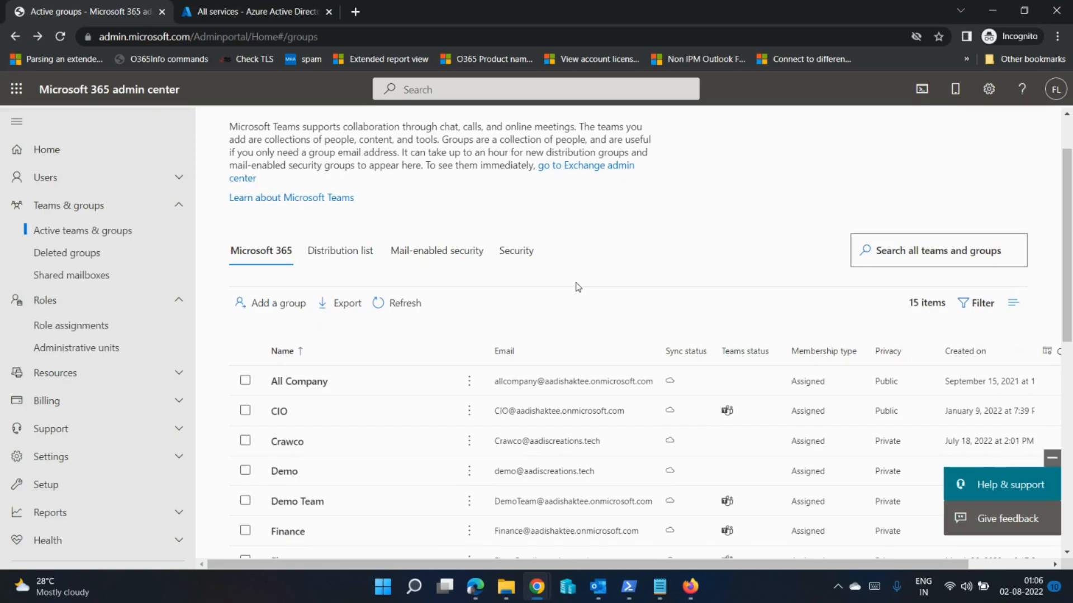
Step: Start a new group of the Microsoft 365 type and name it Prod_PIM_Exch
click(282, 303)
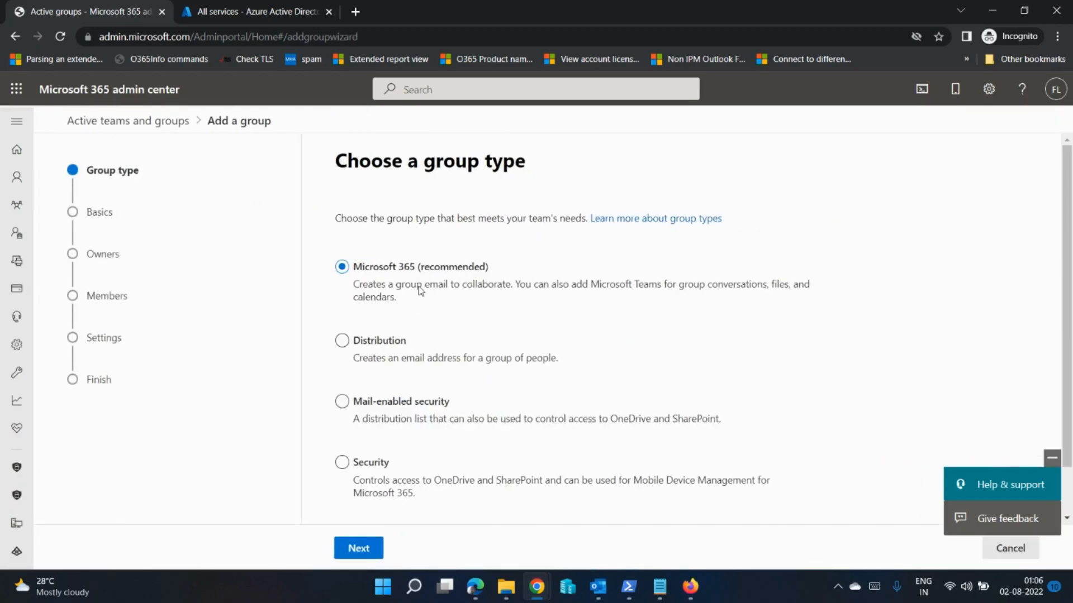
click(357, 548)
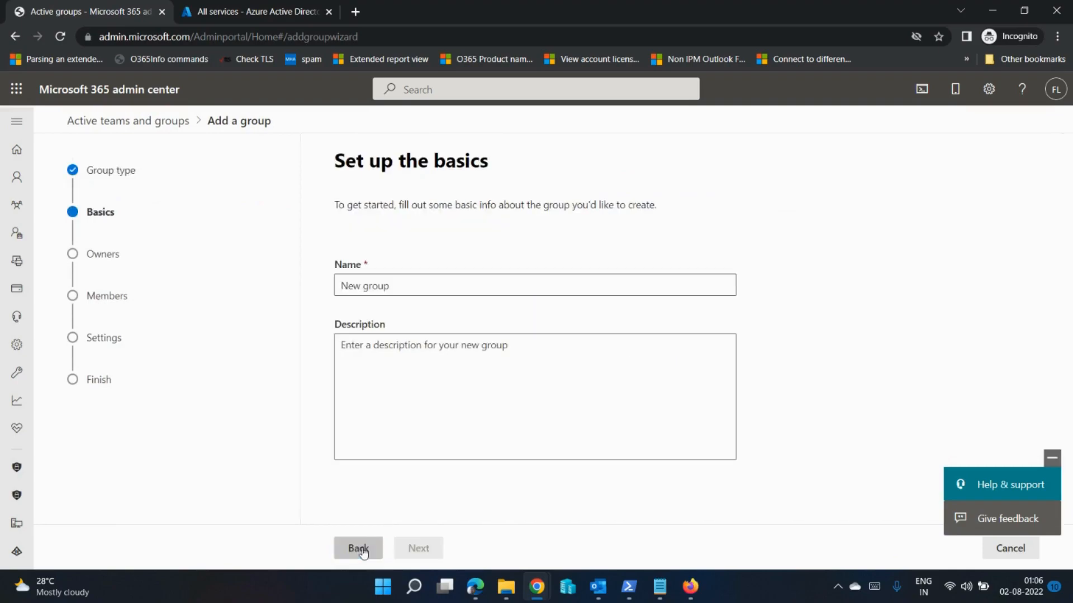
click(419, 290)
text(P)
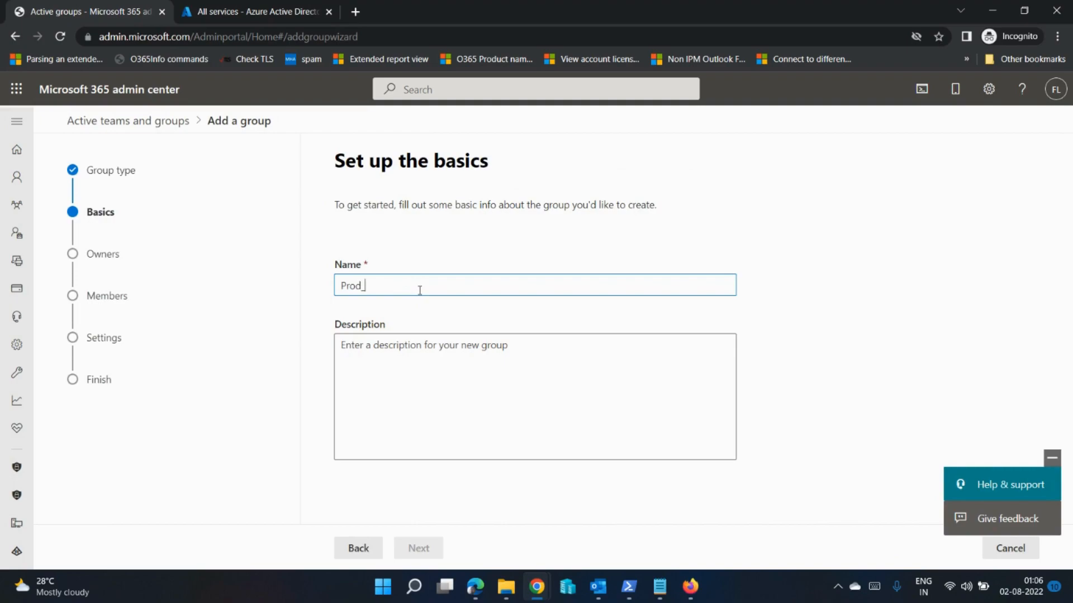
text(rod_PIM_Exch)
click(424, 547)
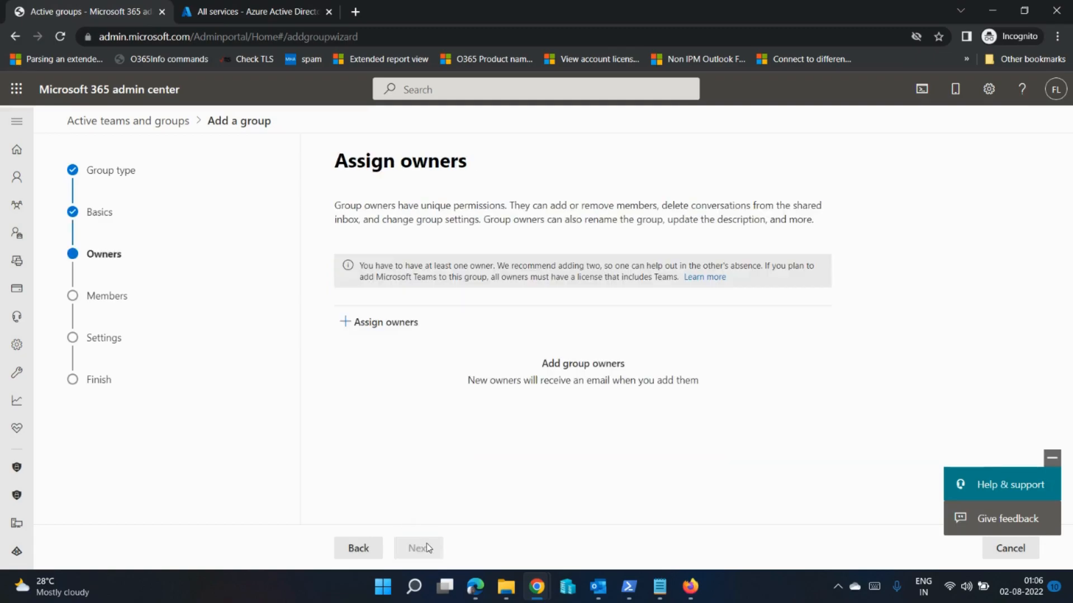
Step: Search the users for "org" and assign the Org Admin account as the group's owner
click(391, 323)
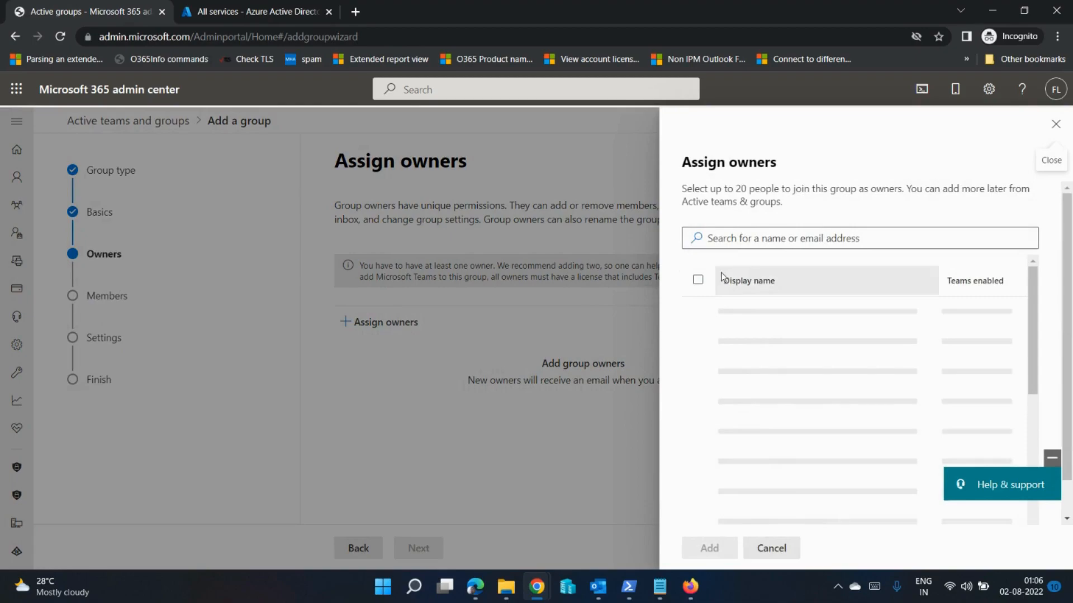
click(745, 234)
text(org)
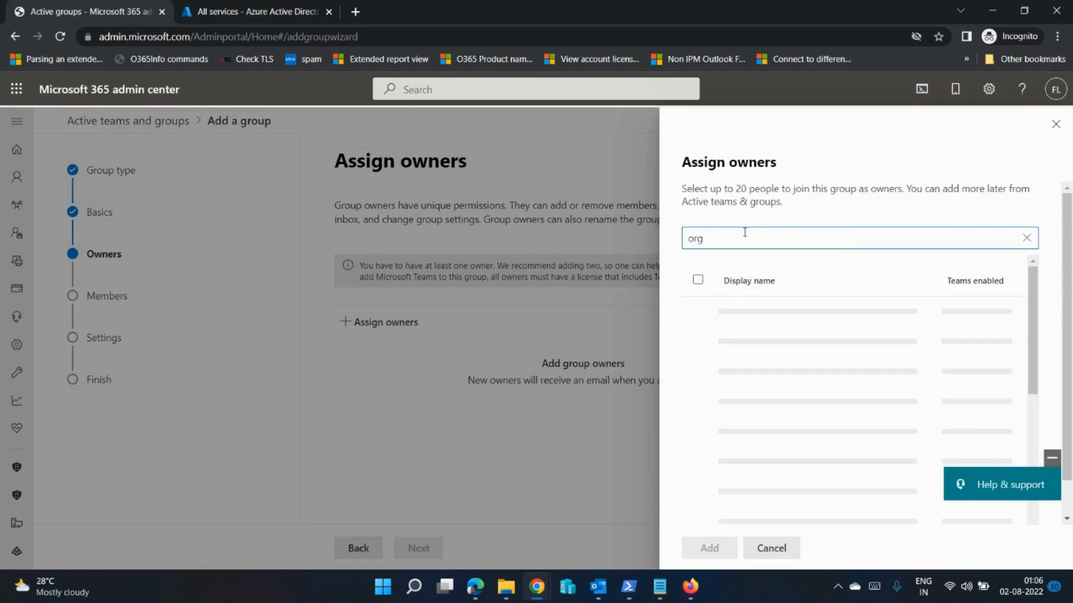
click(698, 317)
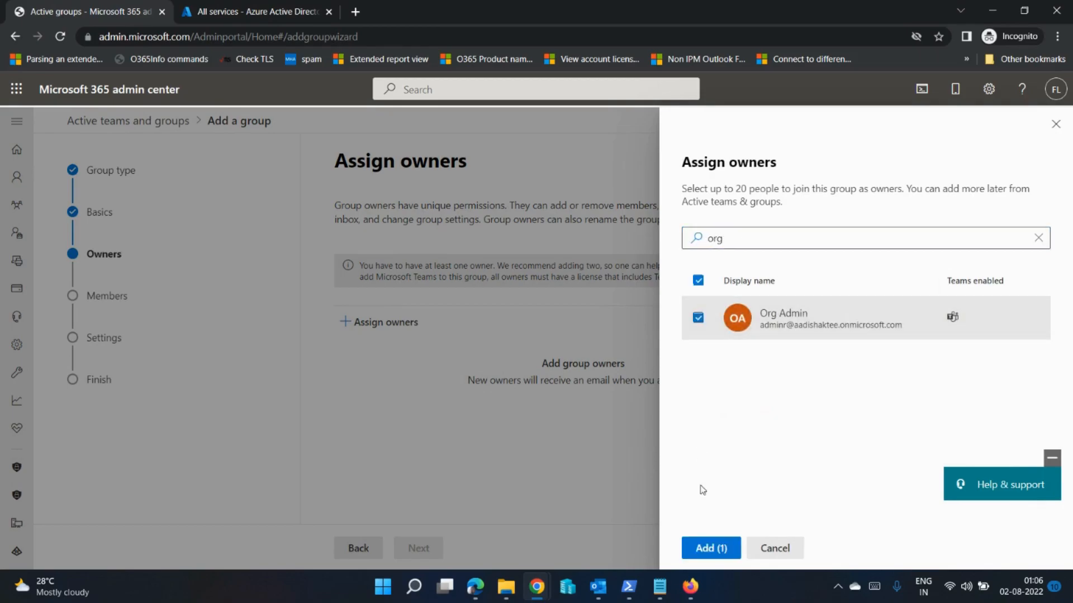
click(715, 548)
click(421, 548)
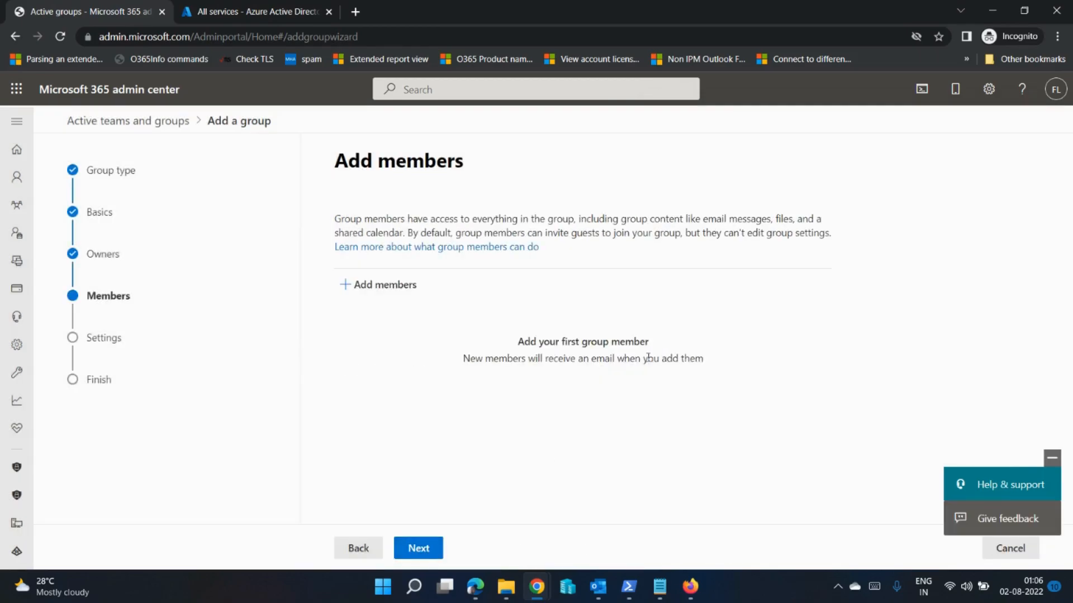
Step: Add the first and fourth listed users as members of the Prod_PIM_Exch group
click(358, 296)
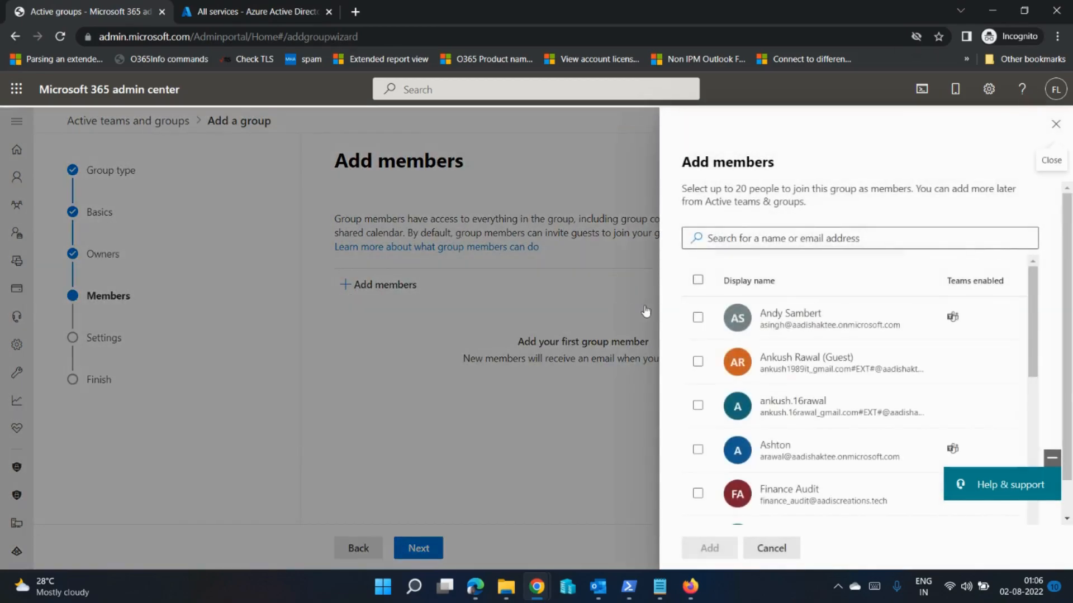
click(697, 318)
click(698, 449)
click(716, 545)
click(431, 549)
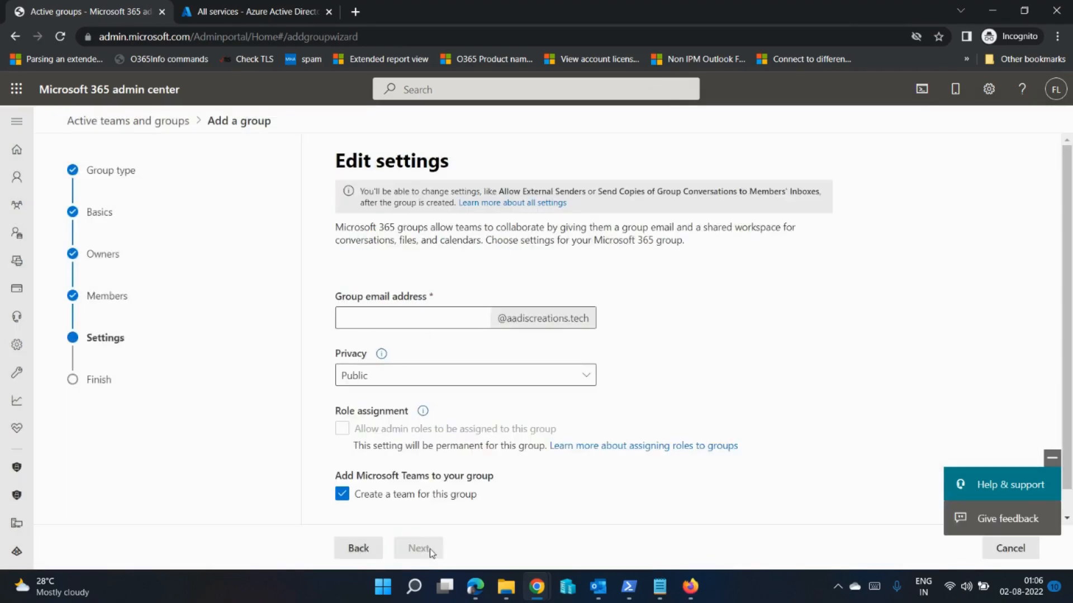
Step: Set the group's email alias to prod_exch and its privacy to Private
click(448, 319)
text(prod_exch)
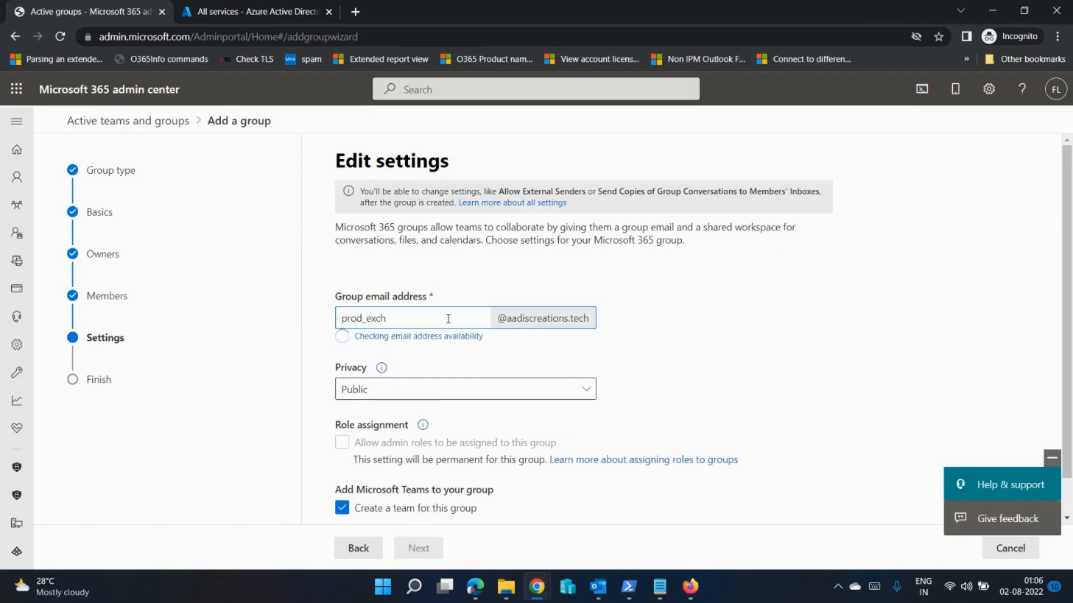
click(584, 377)
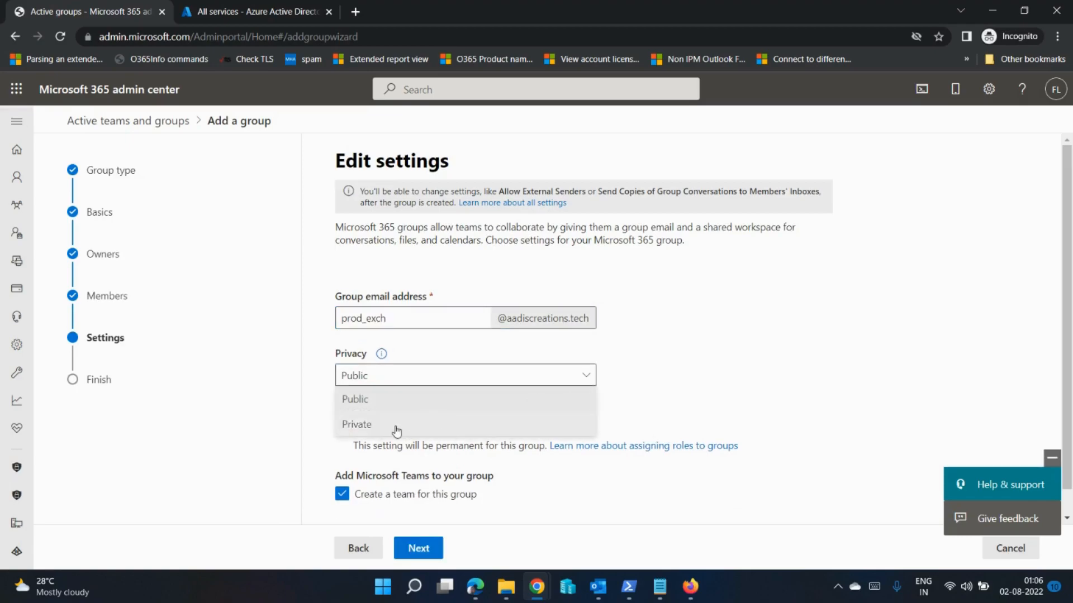
click(397, 430)
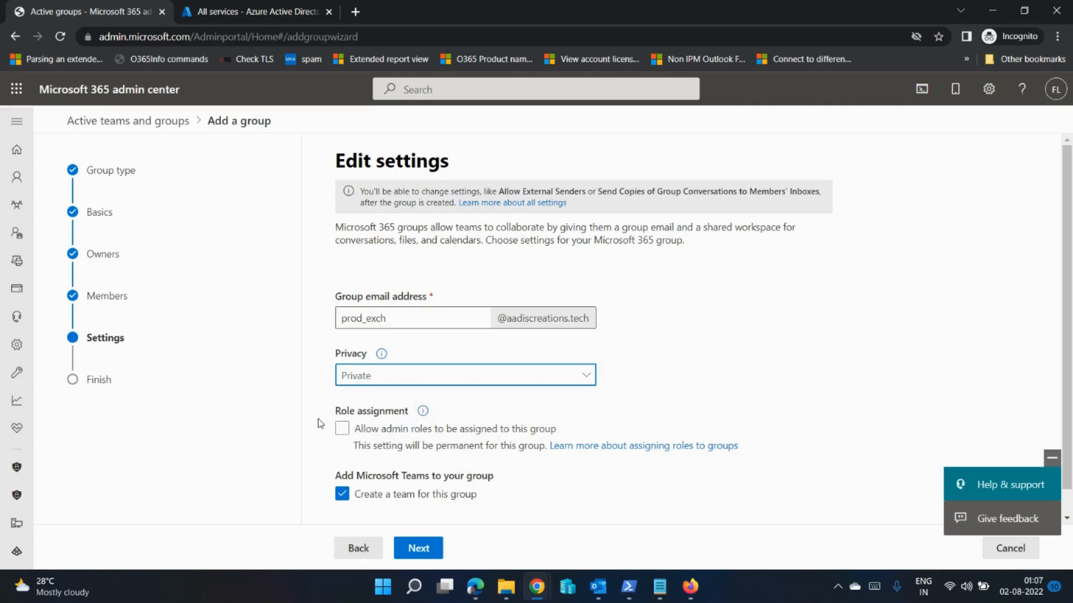
Step: Create the group with admin role assignment allowed and without a Microsoft Teams team
click(340, 429)
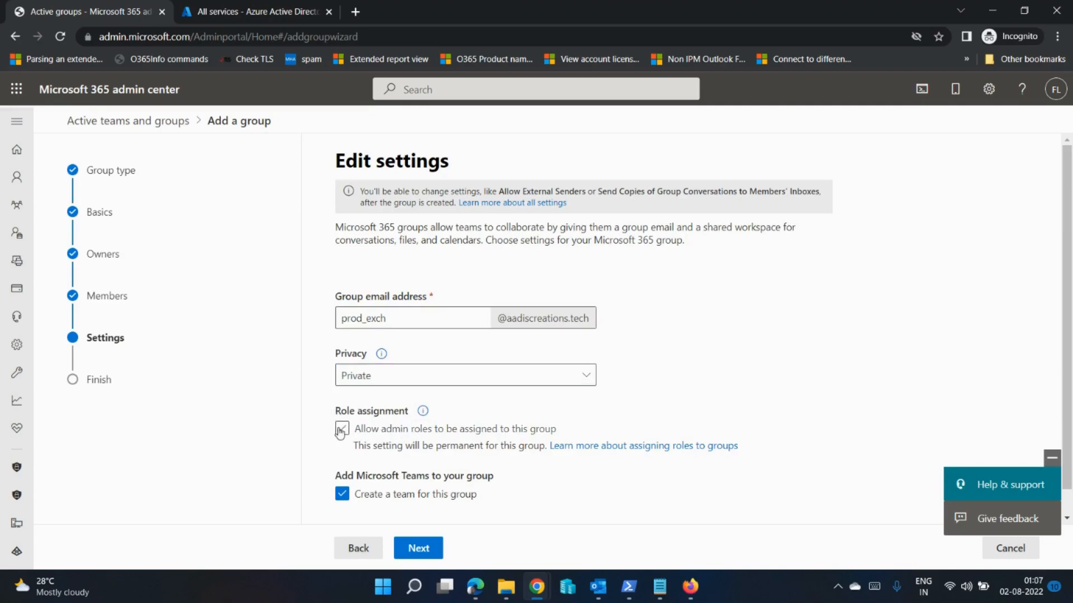
click(343, 494)
scroll(428, 489, down, 1)
click(424, 541)
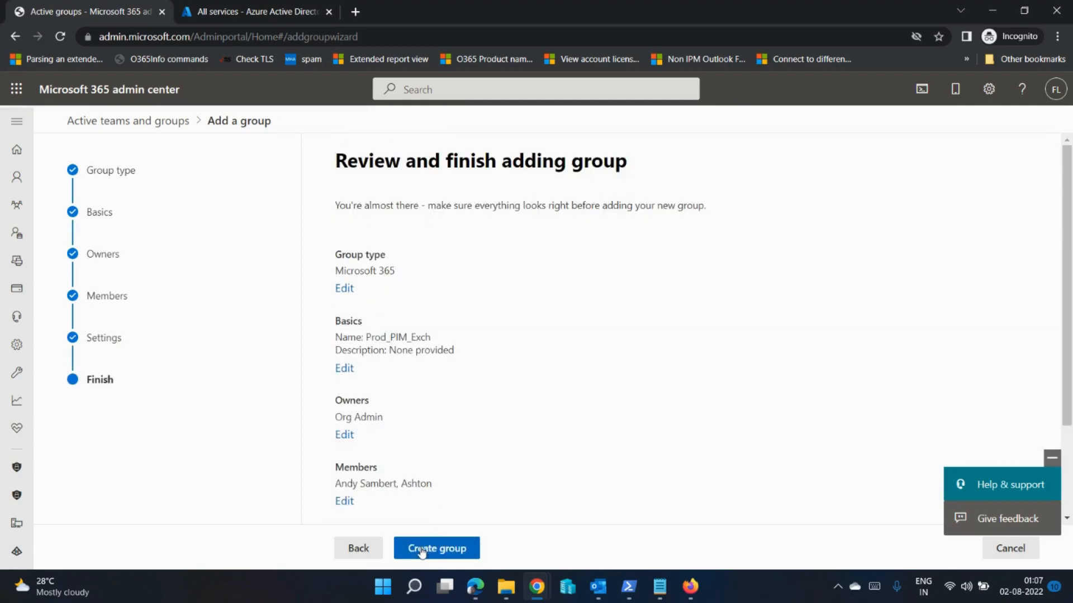
click(422, 550)
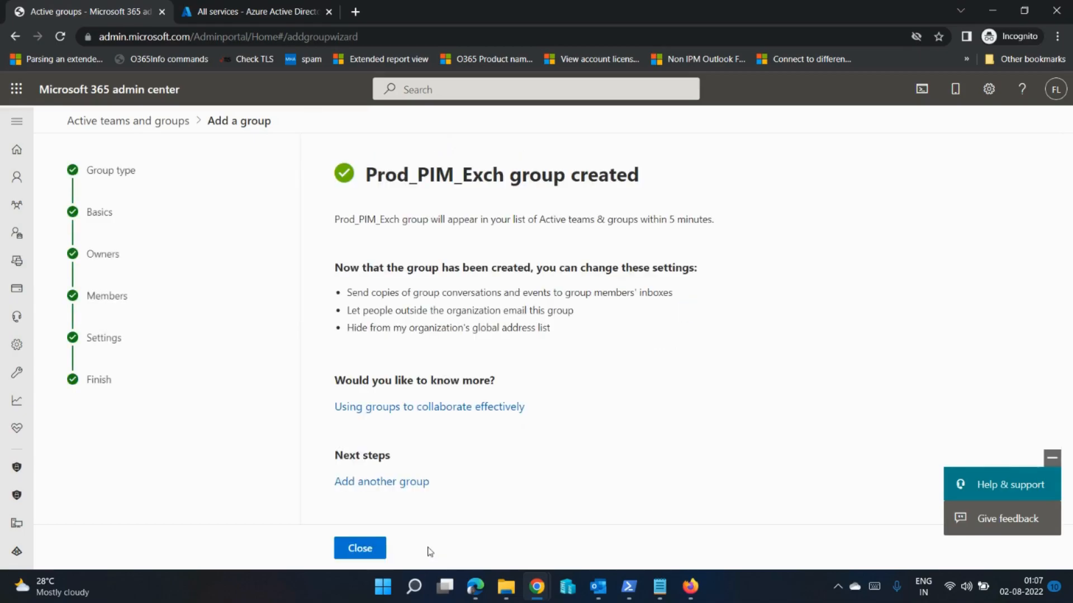
click(368, 548)
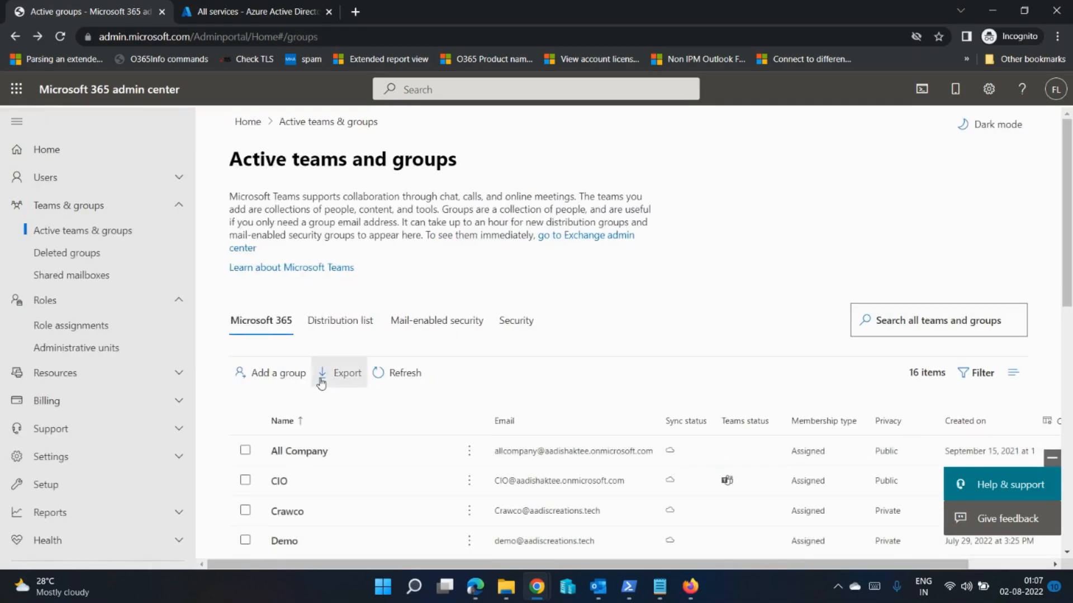
Step: Start another Microsoft 365 group and name it Prod_PIM_SP, without a description
click(283, 379)
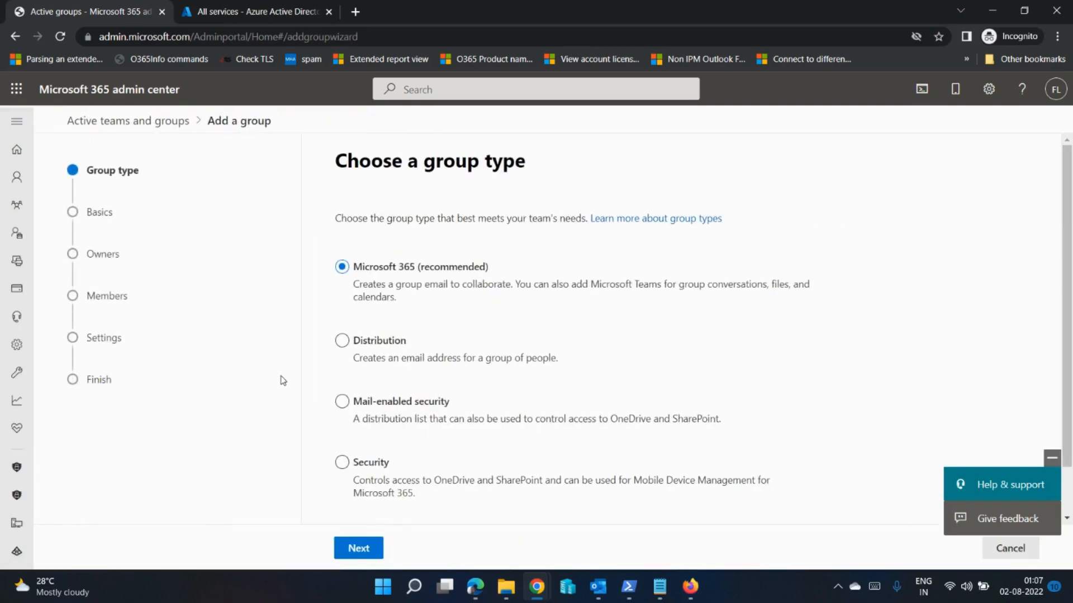
click(356, 549)
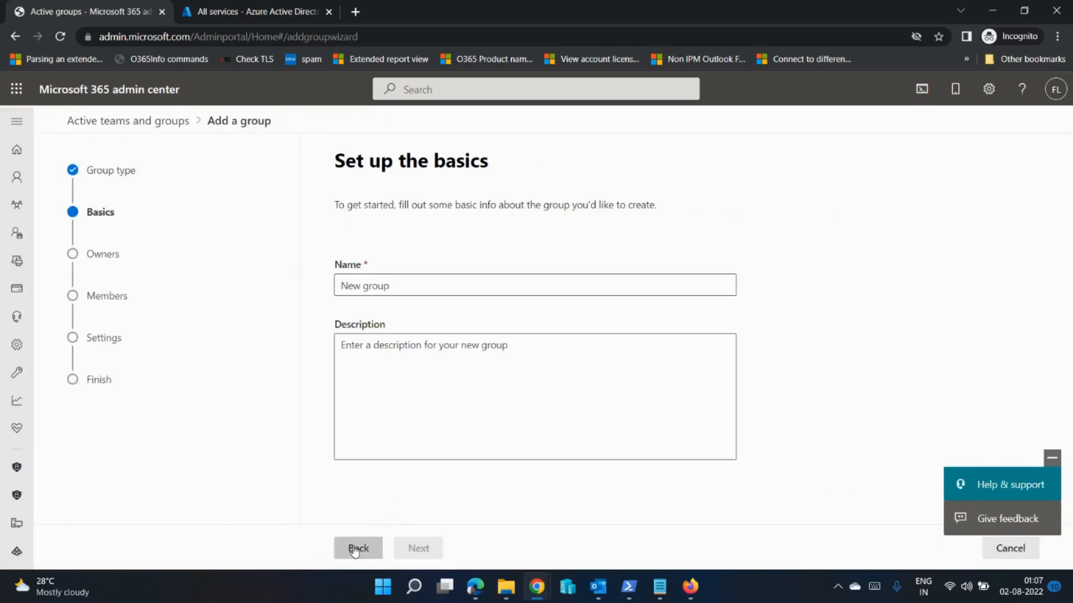
click(413, 287)
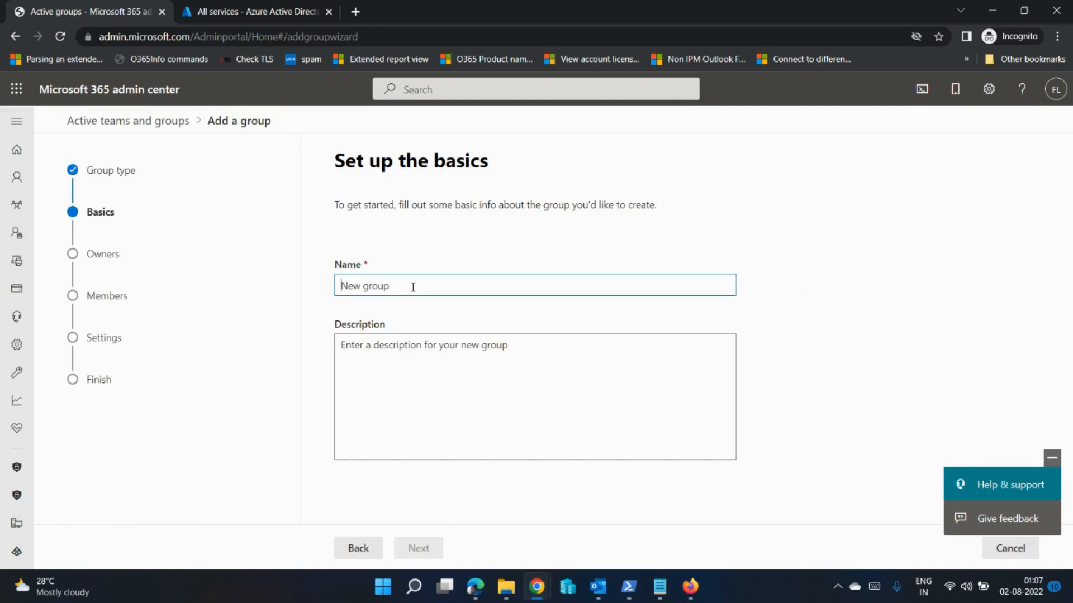
text(Prod_PIM_SP)
click(414, 369)
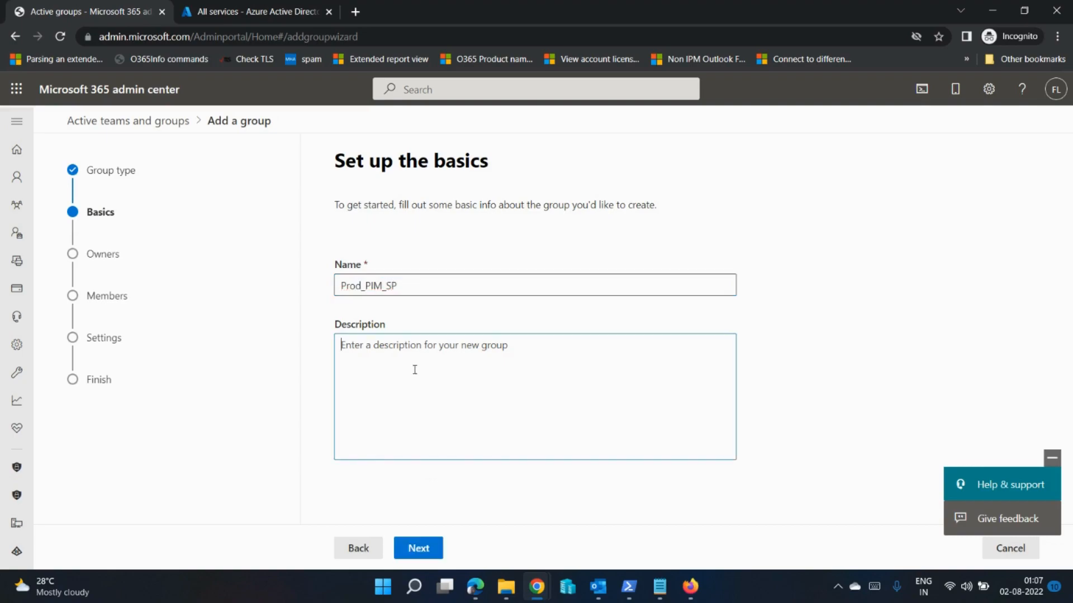
click(426, 553)
Step: Find the Org Admin account with the search "org" and assign it as owner of the Prod_PIM_SP group
click(406, 329)
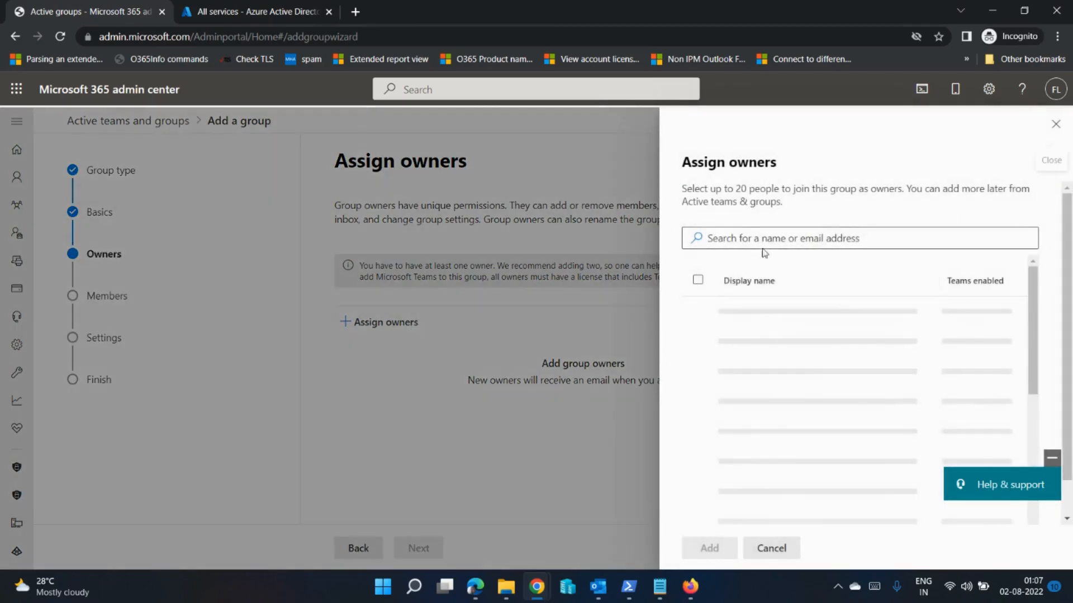
text(or)
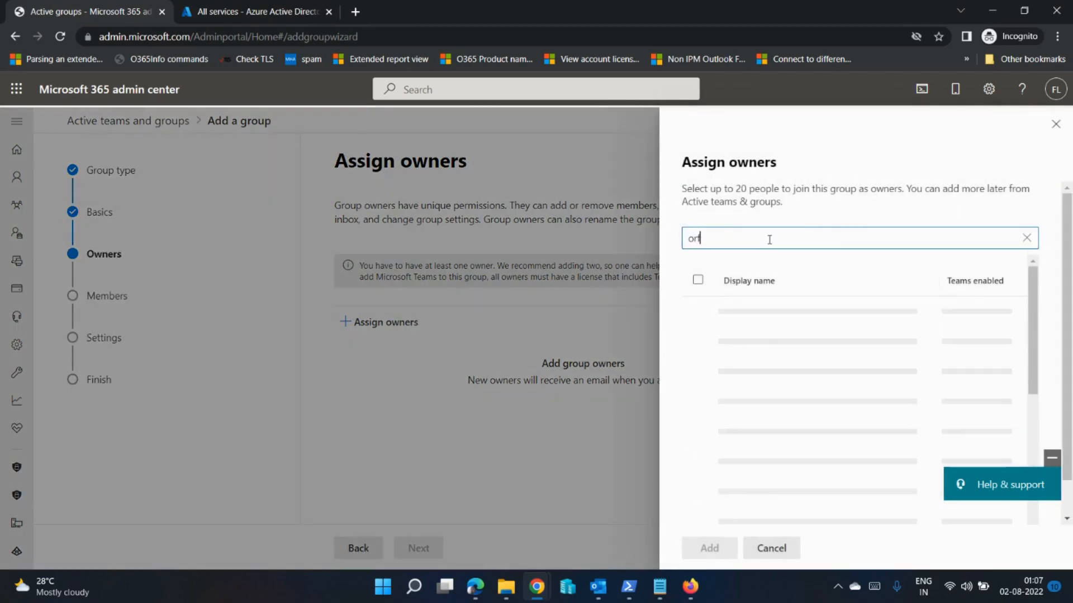
text(g)
click(698, 318)
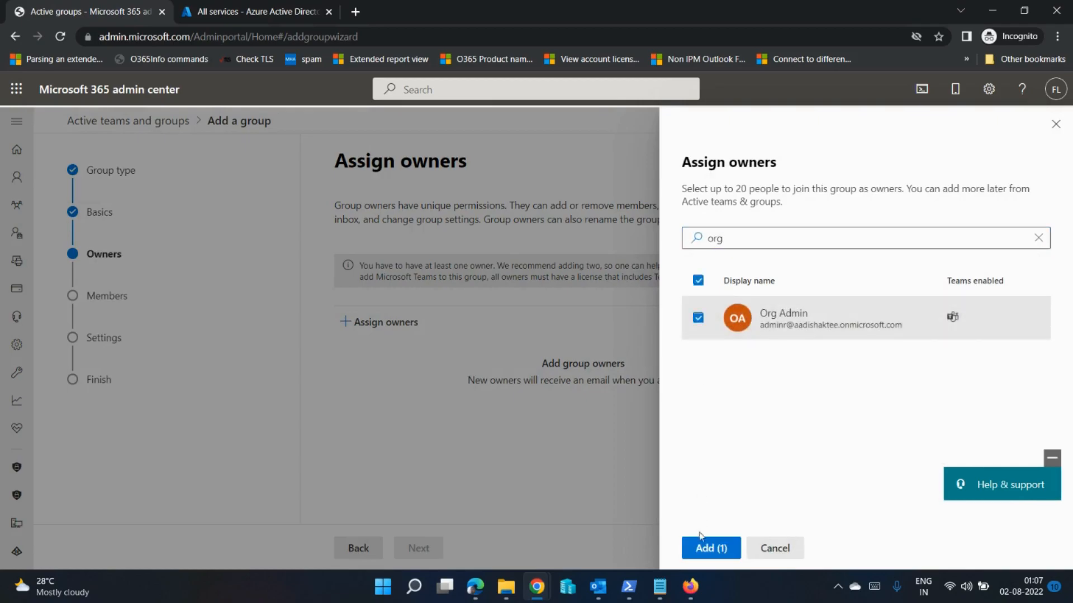
click(703, 550)
click(419, 548)
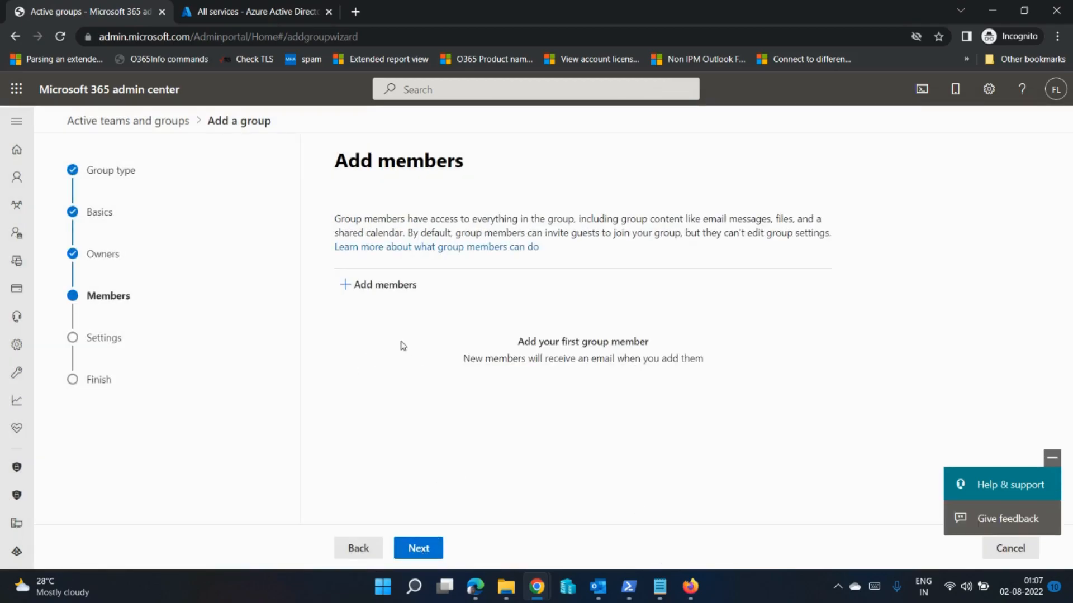
Step: Add three members to the group: the first and fourth listed users and the user listed between Marketing User and Org Admin
click(390, 291)
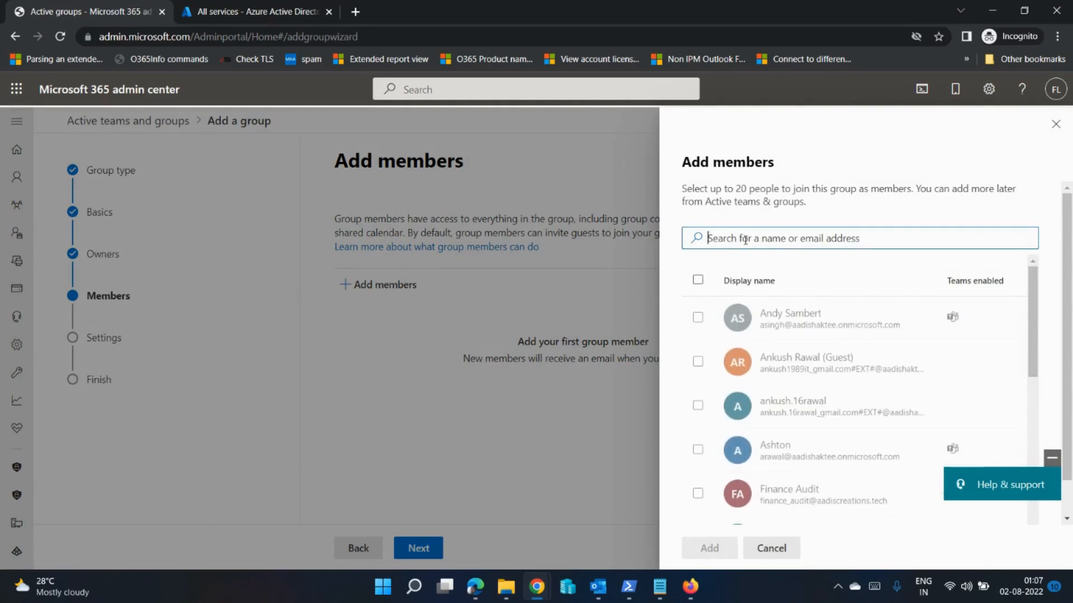
click(697, 317)
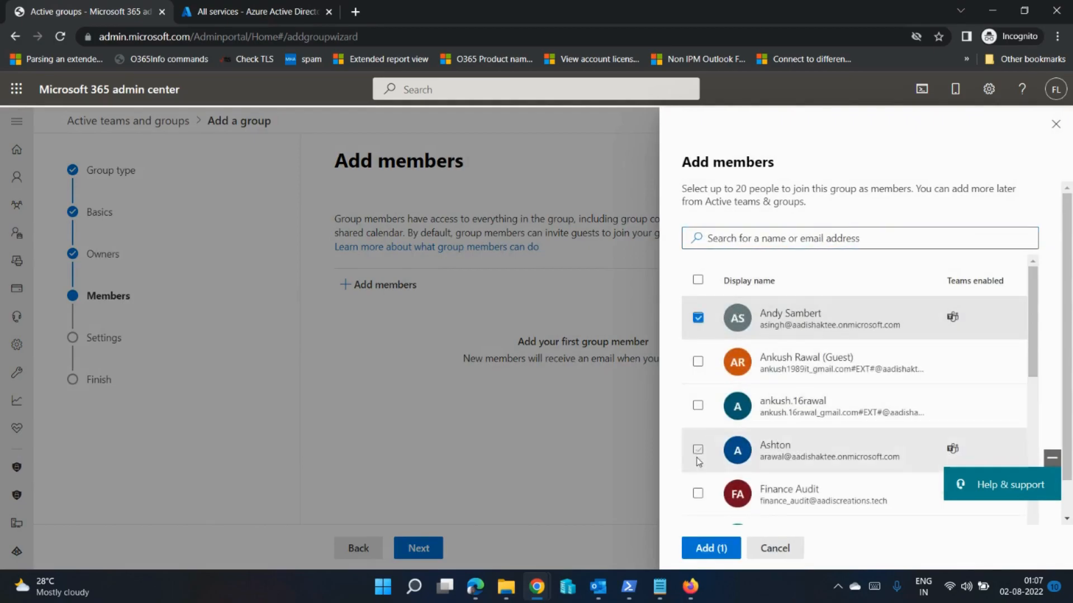
click(698, 451)
scroll(699, 455, down, 3)
click(697, 479)
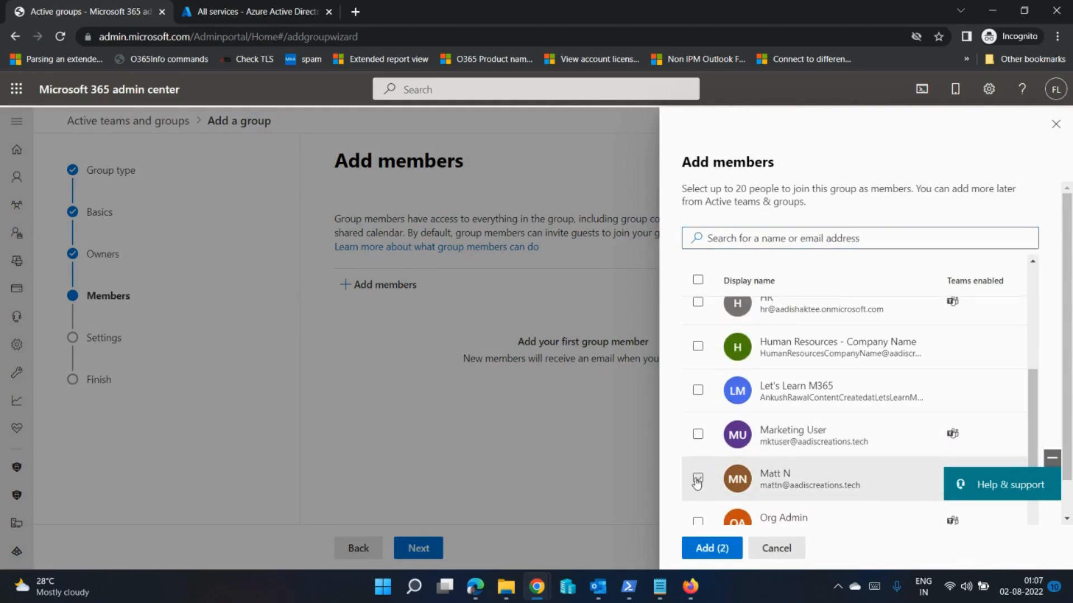
click(708, 545)
click(425, 548)
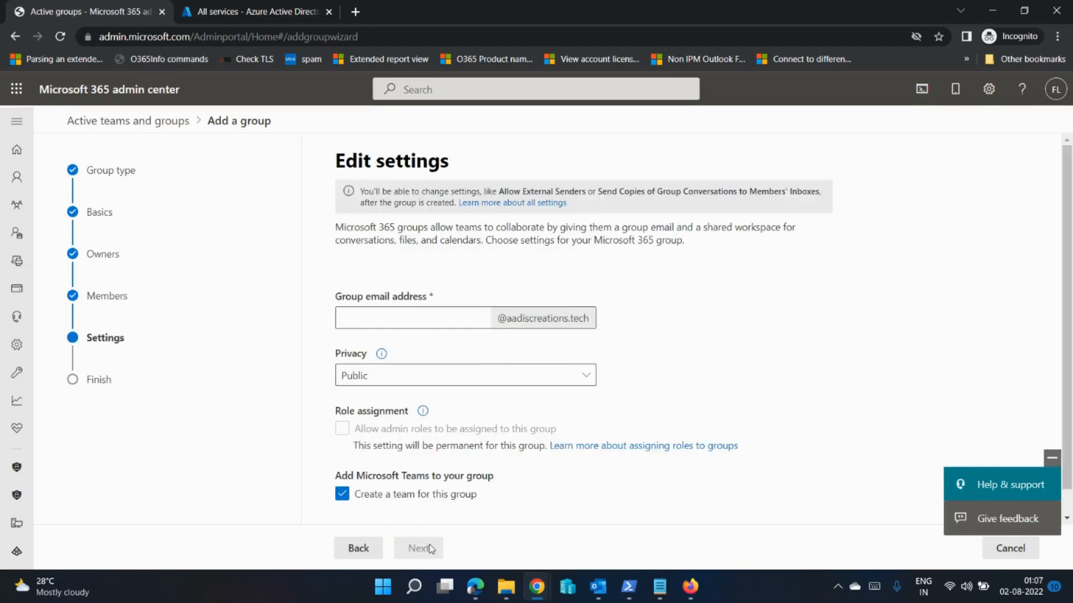
Step: Set the second group's email alias to prod_pim_exch and its privacy to Private
click(411, 327)
text(prod)
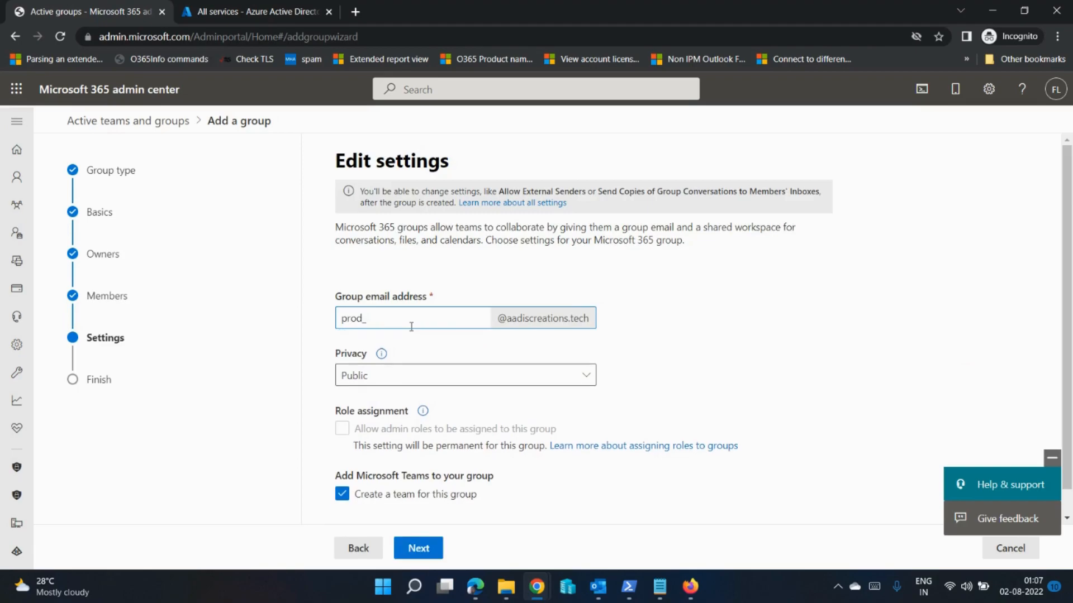
text(_pim)
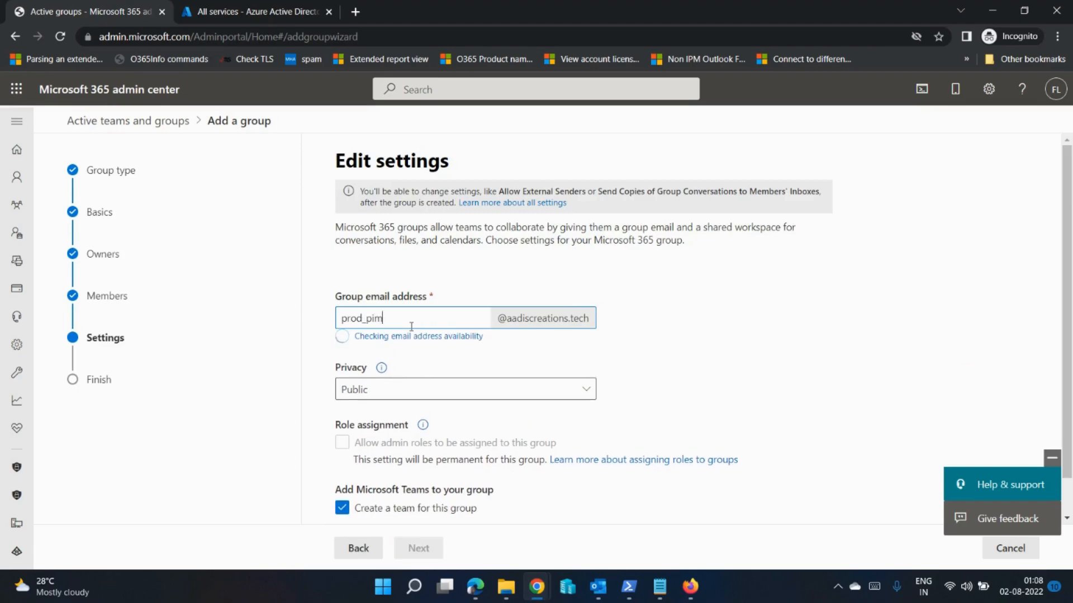
text(_exch)
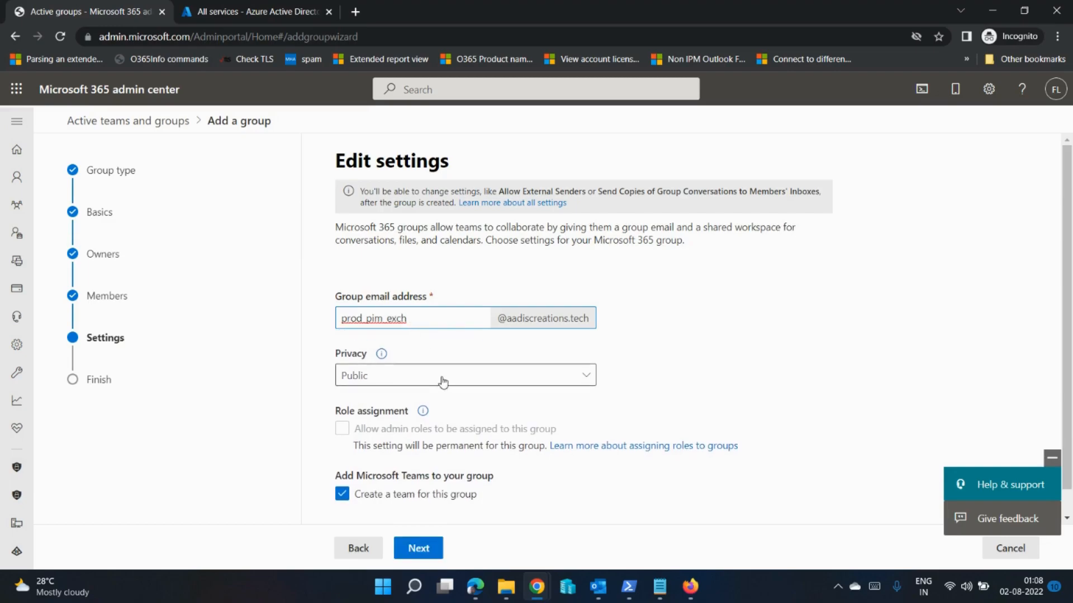
click(443, 383)
click(378, 422)
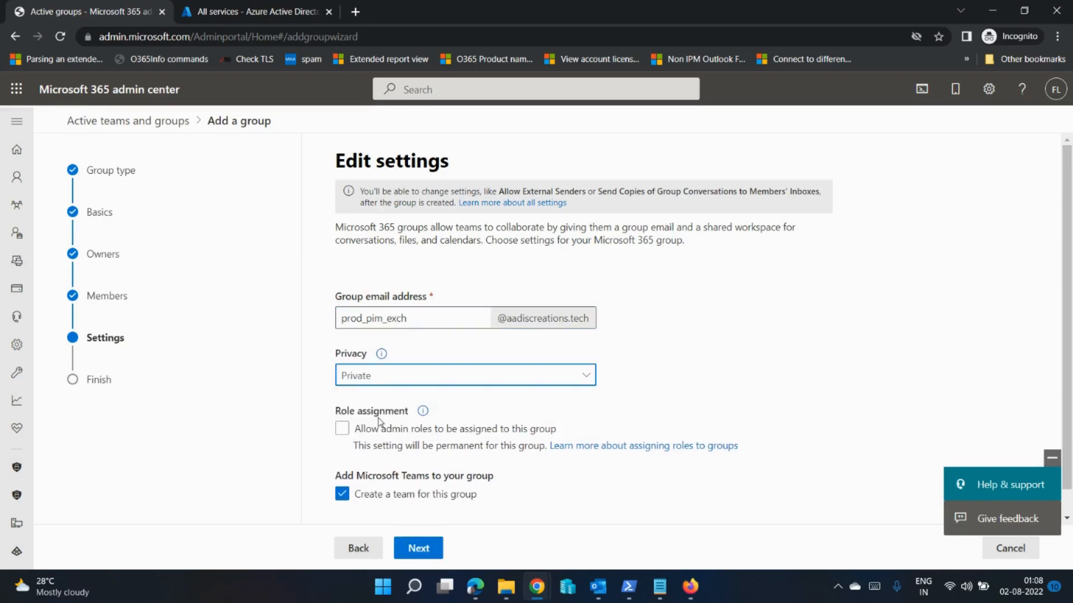
Step: Allow admin roles to be assigned to the group and turn off creating a team for it
click(342, 428)
scroll(314, 425, down, 1)
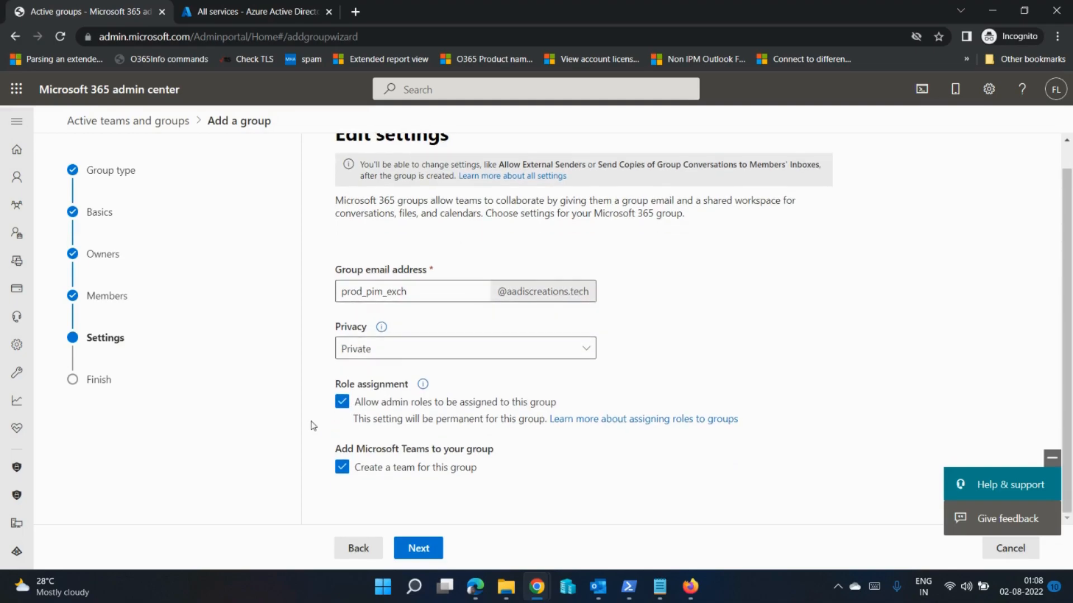
click(341, 467)
Step: Finish creating the Prod_PIM_SP group and return to the list of active teams and groups
click(437, 550)
click(443, 550)
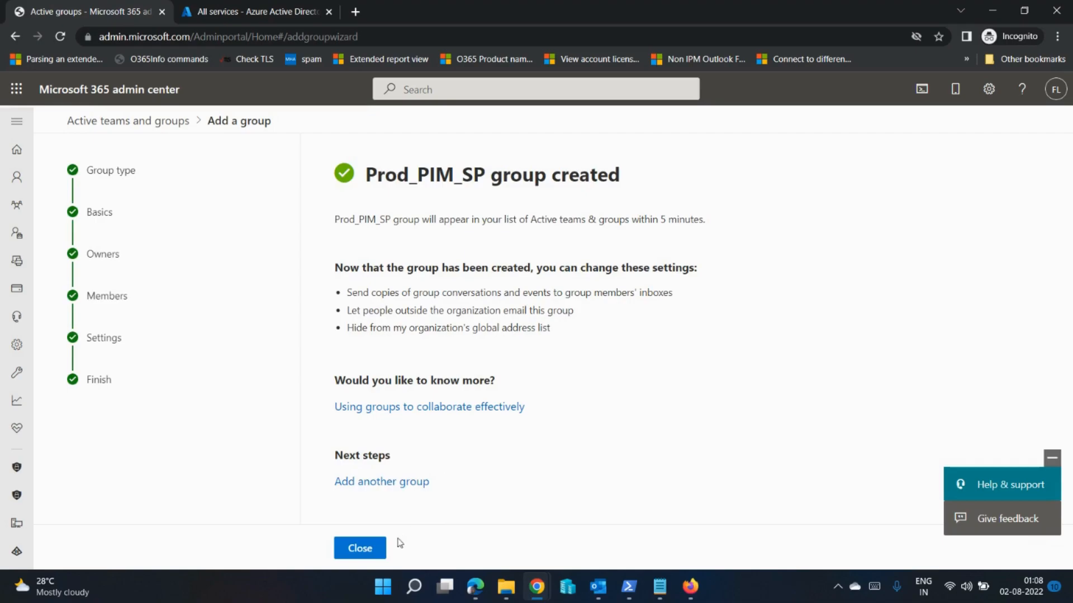
click(379, 551)
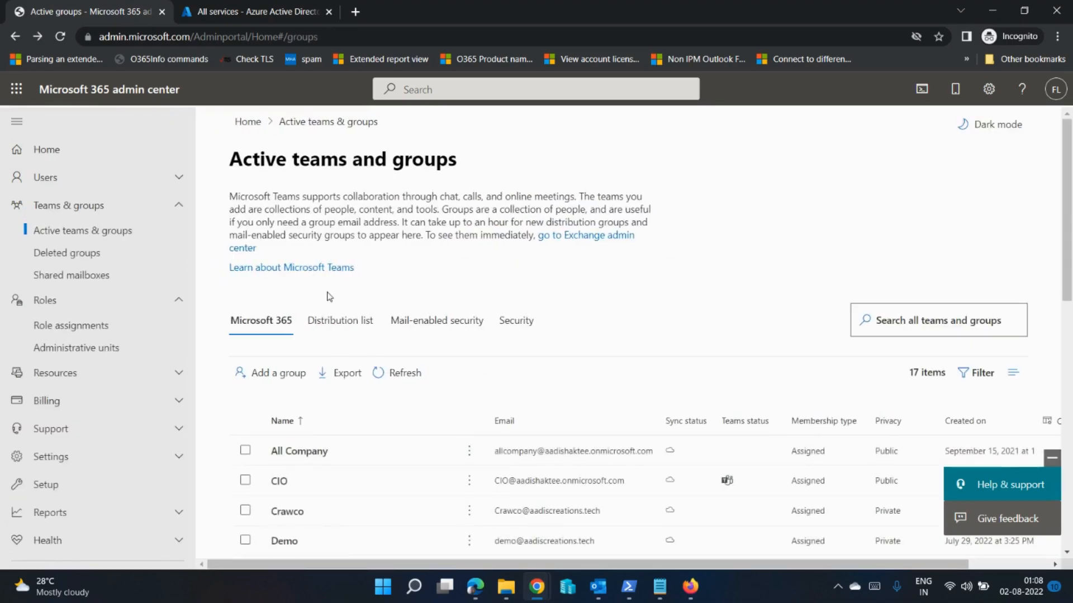
Step: Switch to the Azure Active Directory admin center and open the Azure AD roles of Privileged Identity Management
click(258, 17)
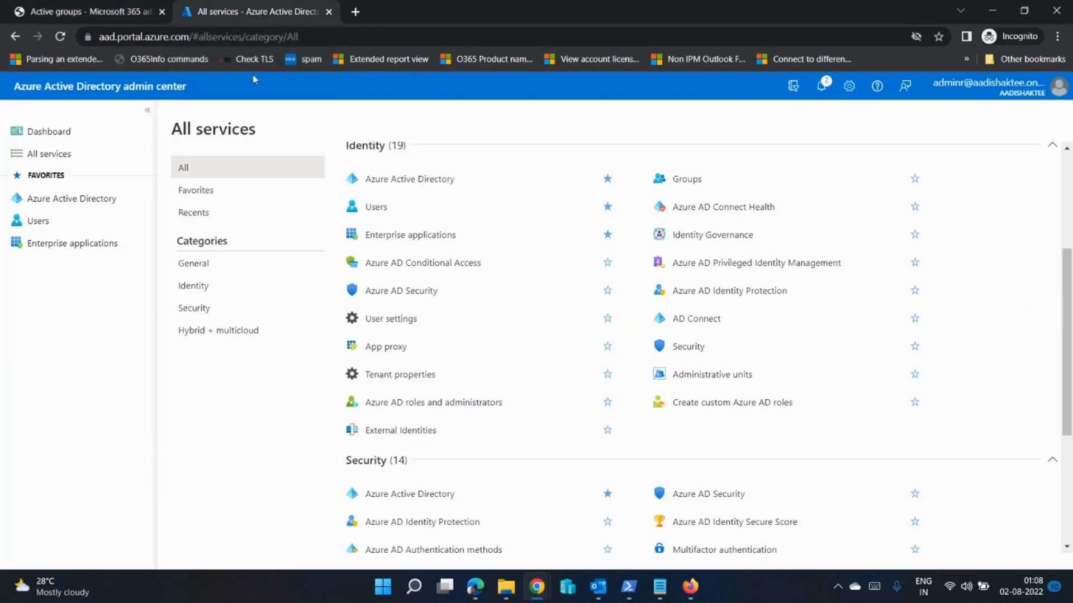
scroll(503, 288, down, 2)
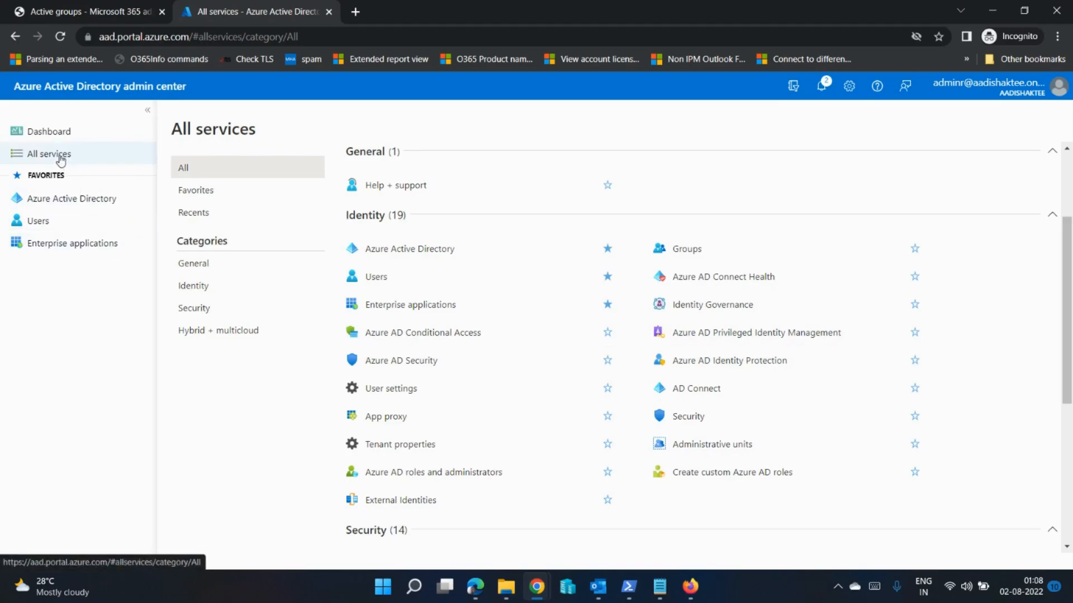
click(724, 334)
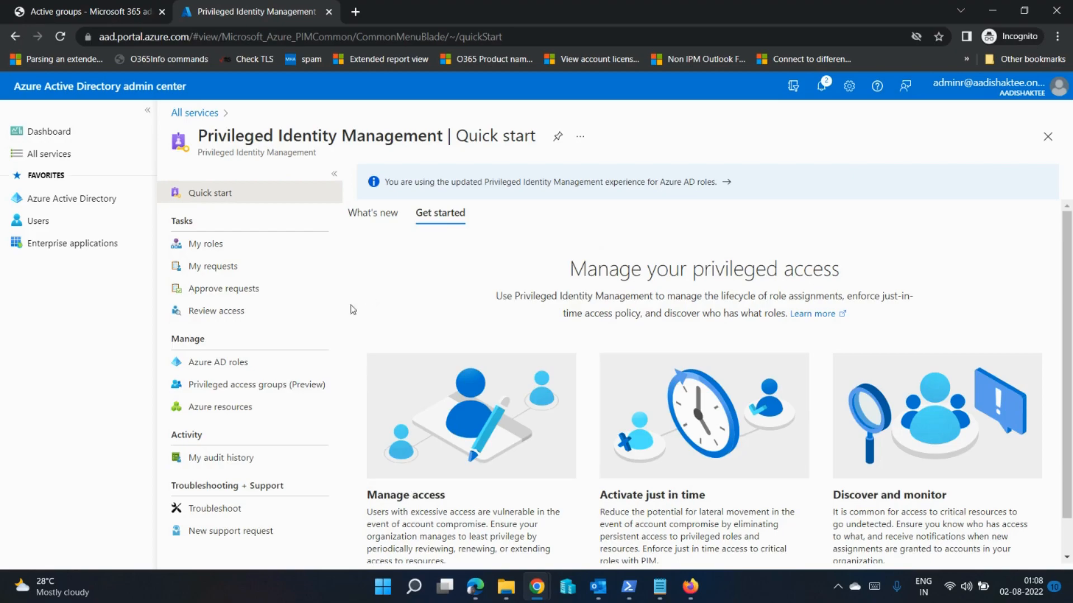
click(210, 362)
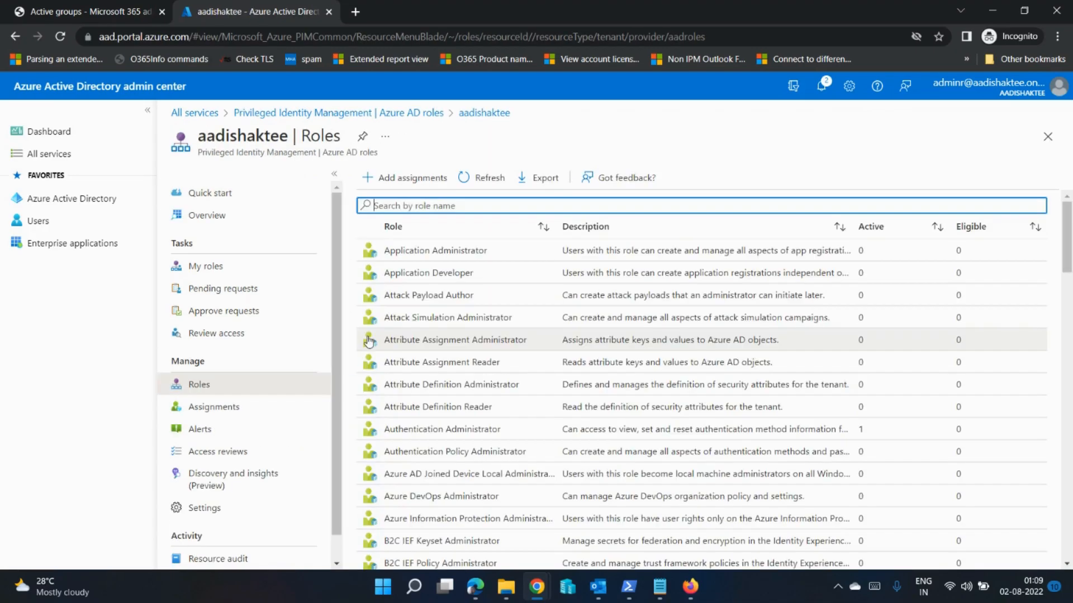
Step: Search the roles for "exch" and open the assignments of the Exchange Administrator role
text(exch)
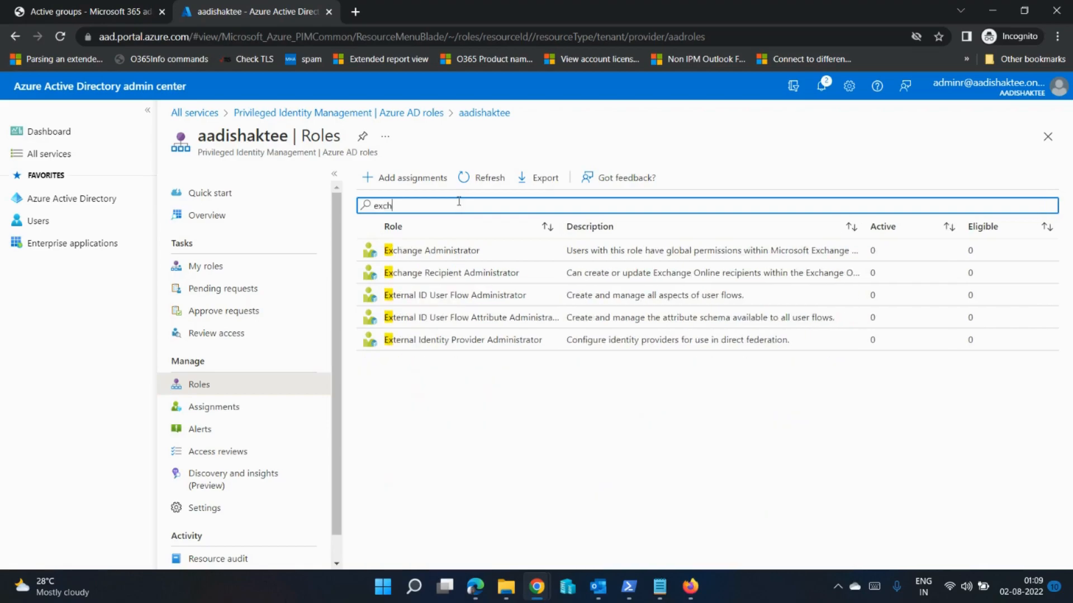
click(443, 252)
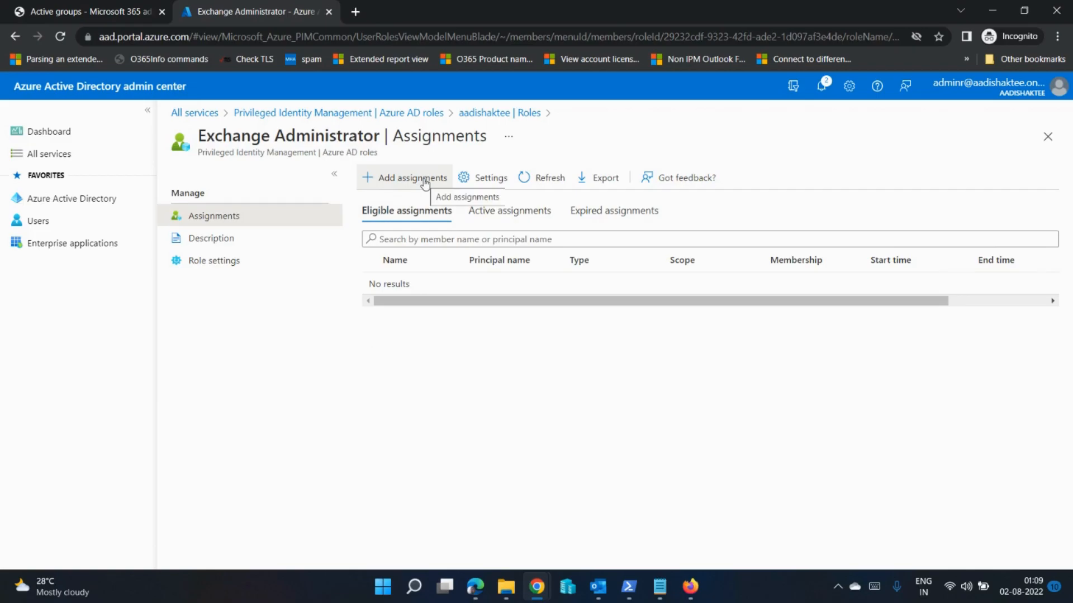
Step: Start a new Exchange Administrator assignment and select the Prod_PIM_Exch group as member, using the search "prod"
click(424, 180)
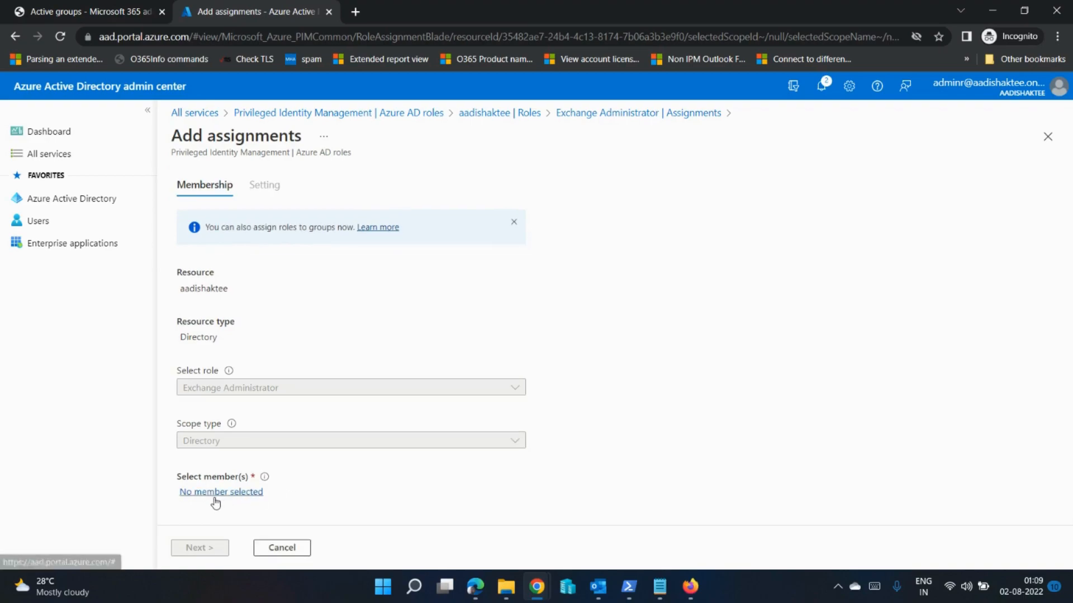
click(229, 495)
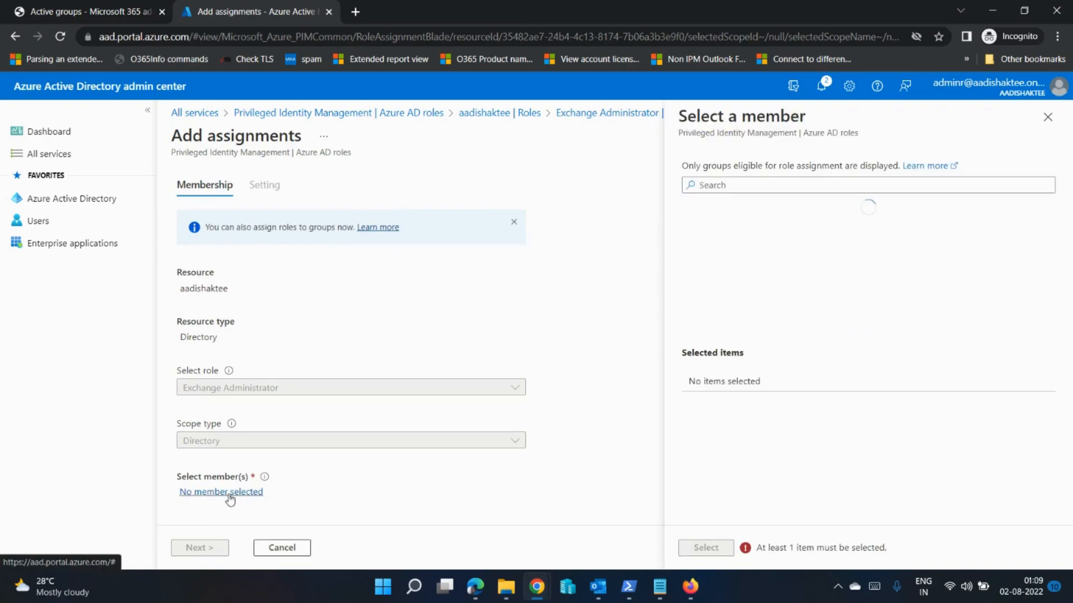
click(790, 188)
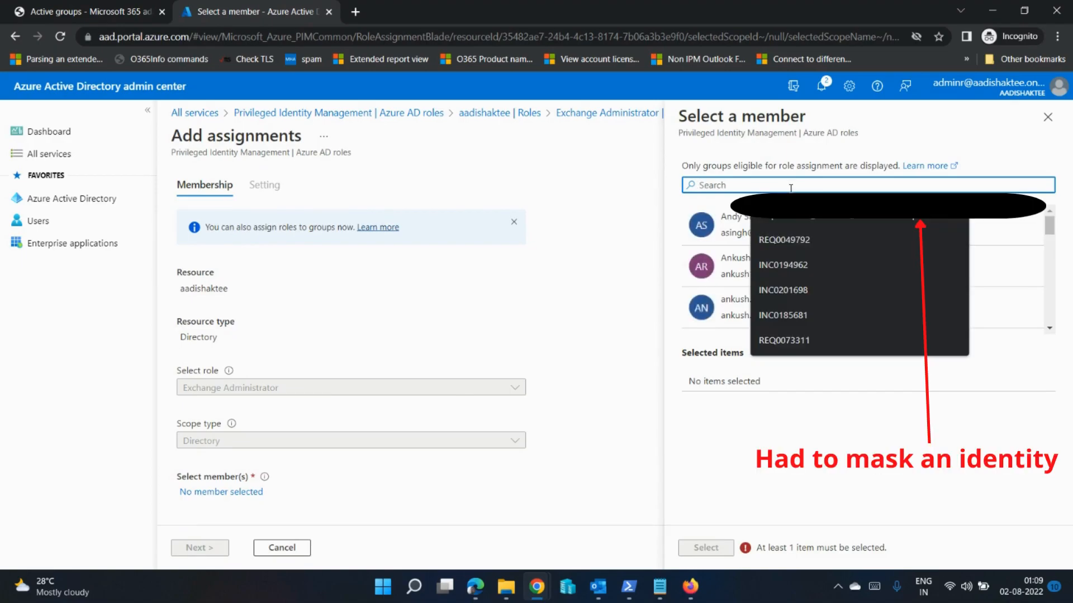
text(prod)
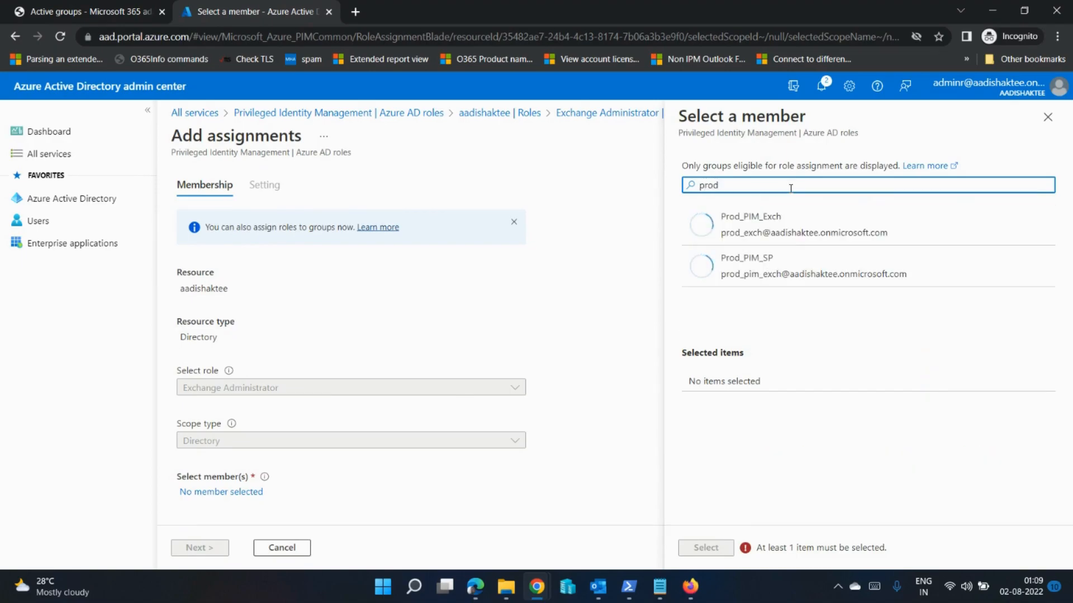
click(751, 230)
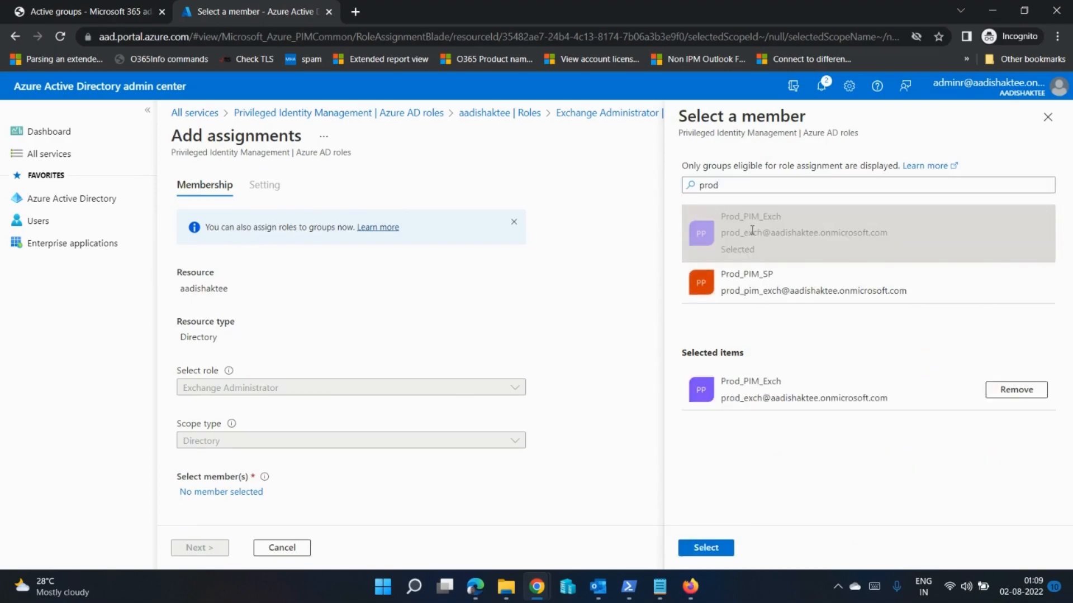
click(704, 548)
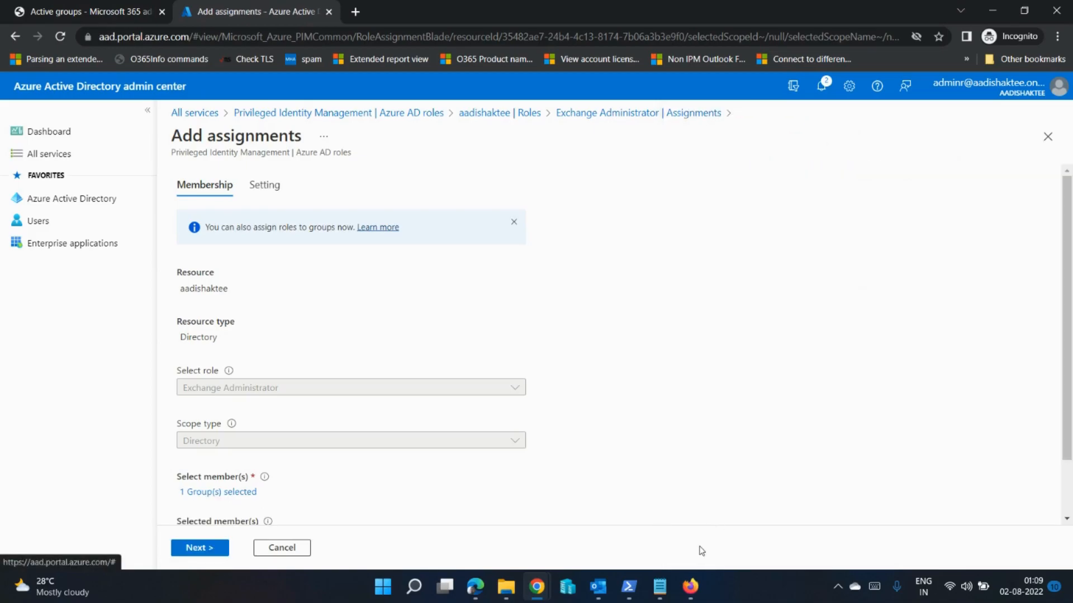
Step: Assign the role to the group with assignment type Eligible, from 08/02/2022 to 08/02/2023
click(216, 552)
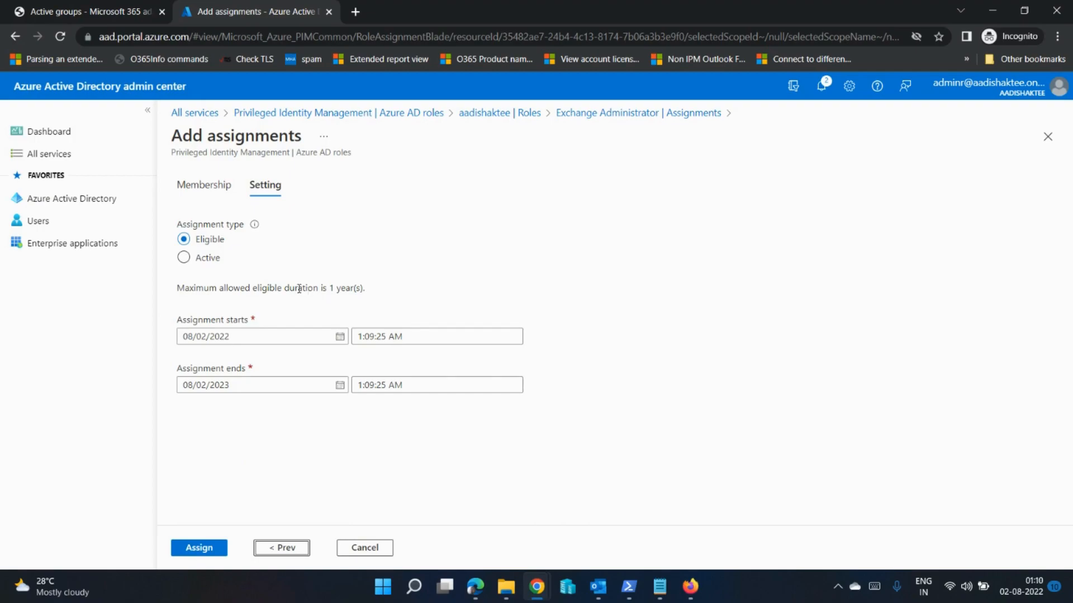
click(182, 260)
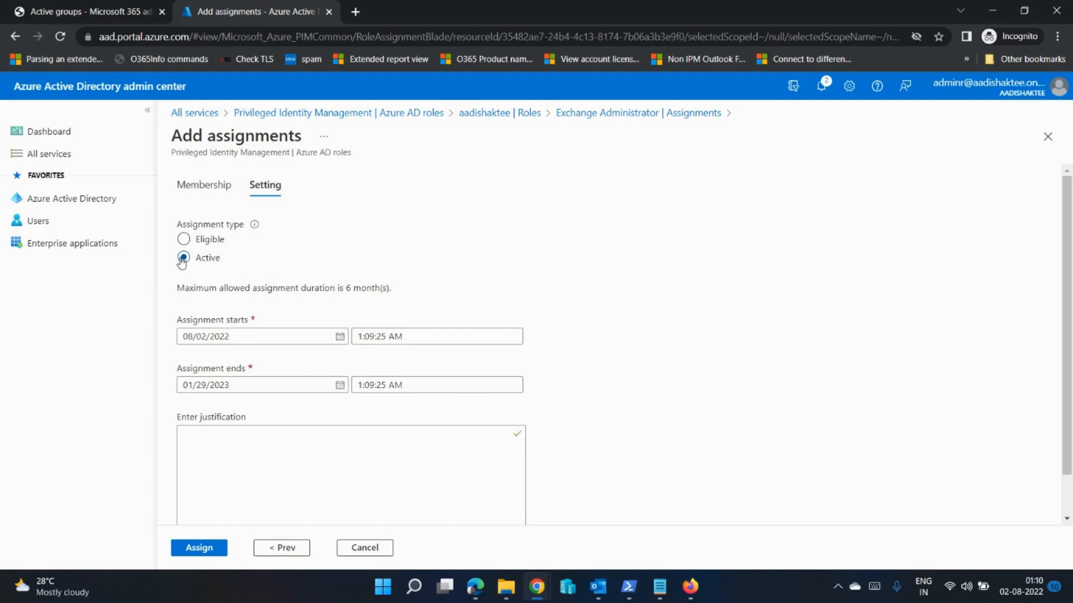
click(184, 240)
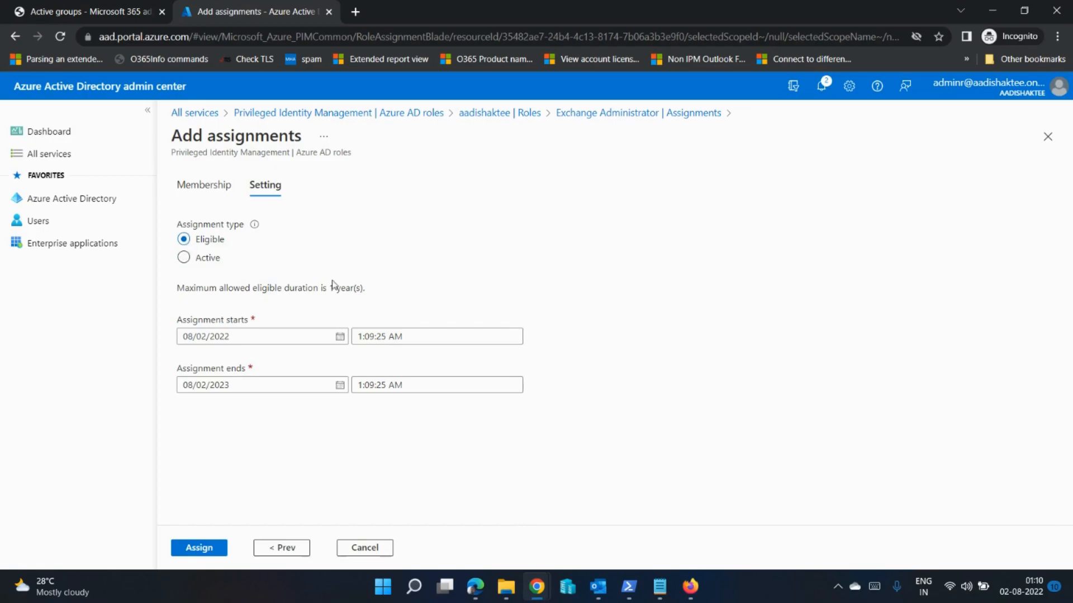
click(191, 550)
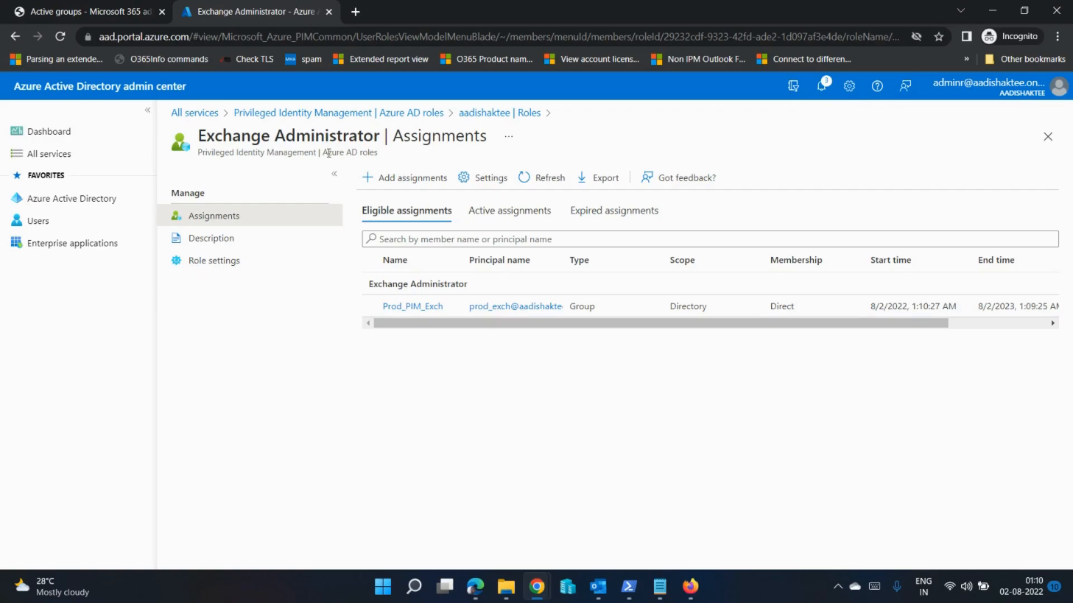
Step: Edit the Exchange Administrator role settings, setting the maximum activation duration to 4 hours and the activation requirement to None
click(487, 181)
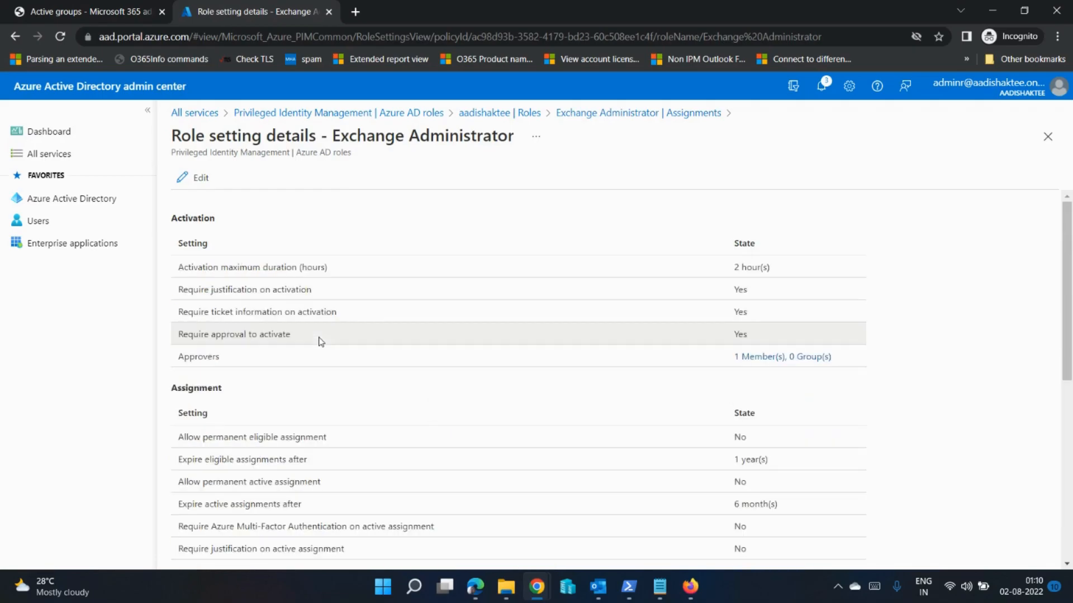
click(210, 186)
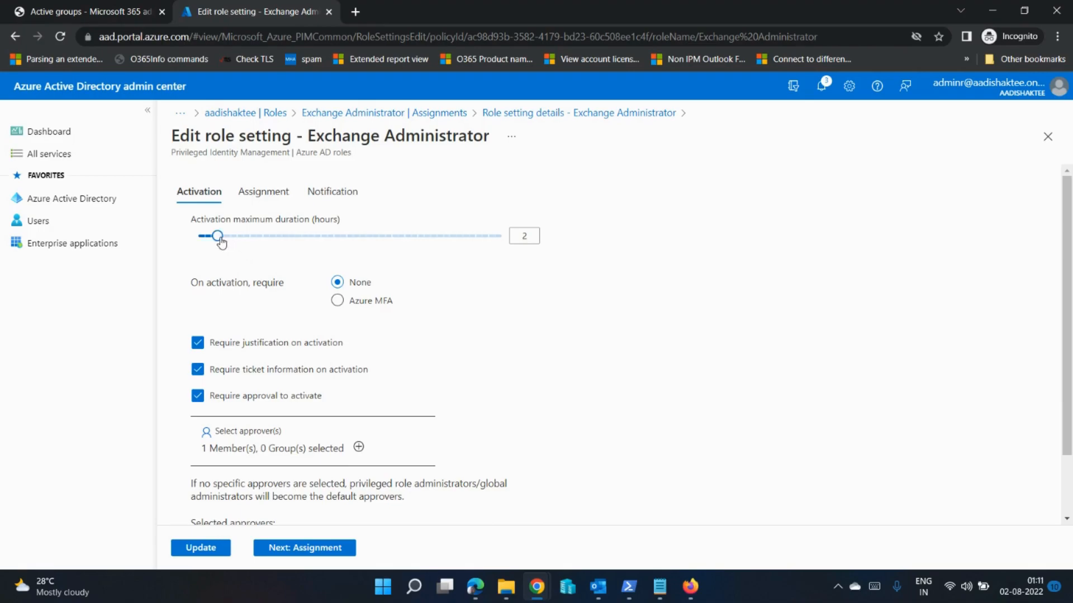
drag(218, 241, 242, 241)
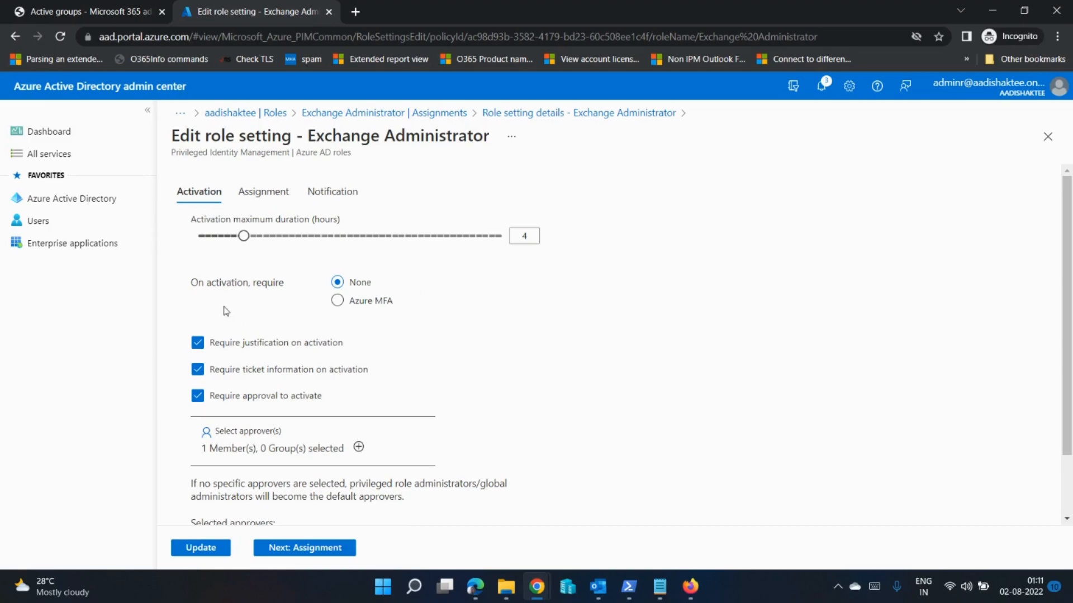
click(341, 305)
click(338, 283)
Step: Search the approver selection for "org" and confirm Org Admin as approver for activating the role
scroll(494, 310, down, 1)
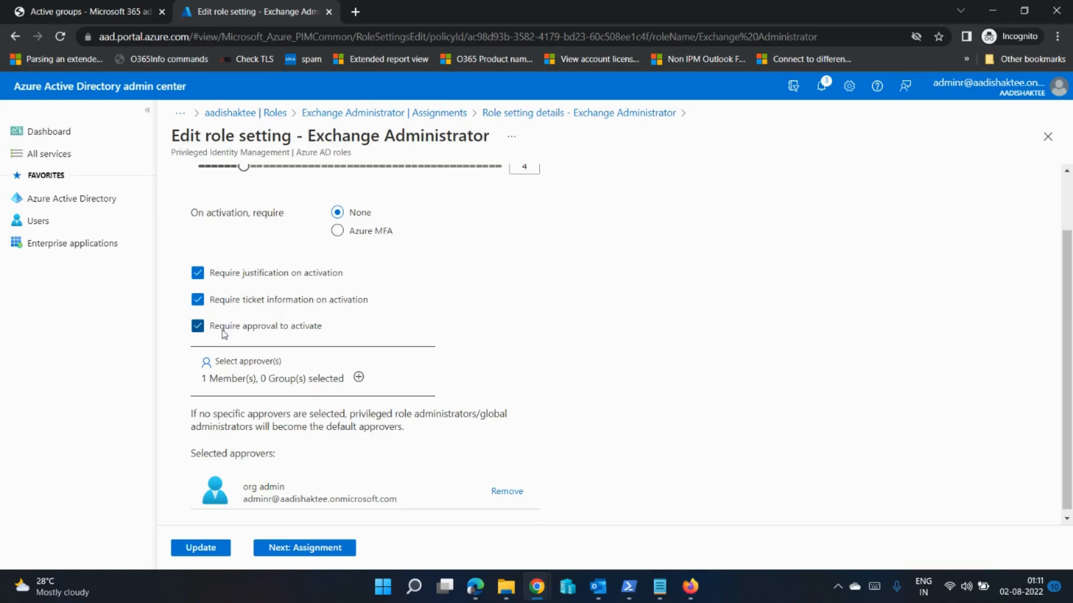
click(252, 361)
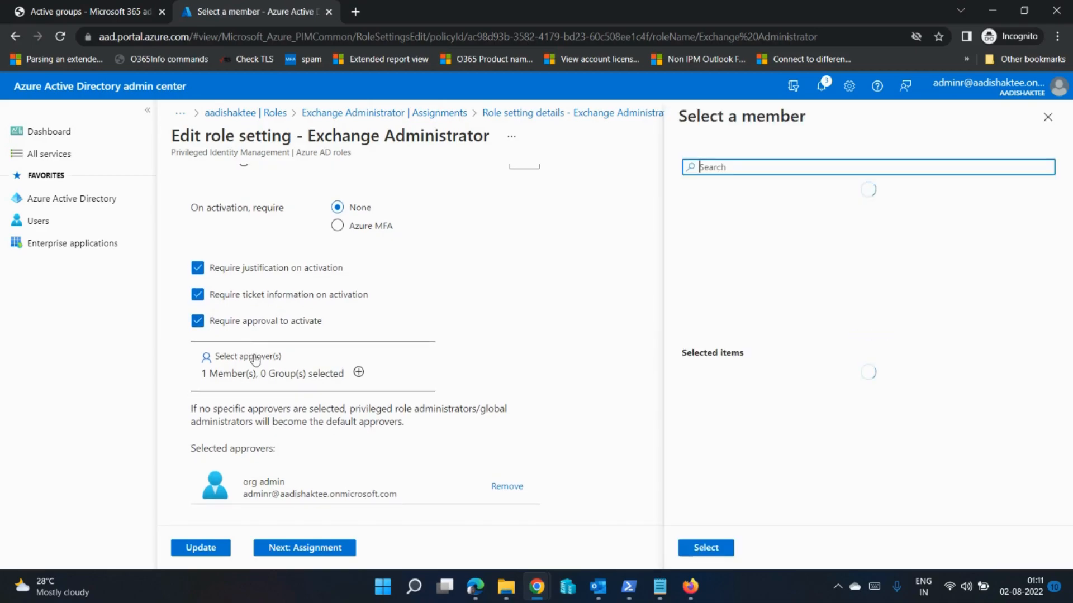
click(727, 166)
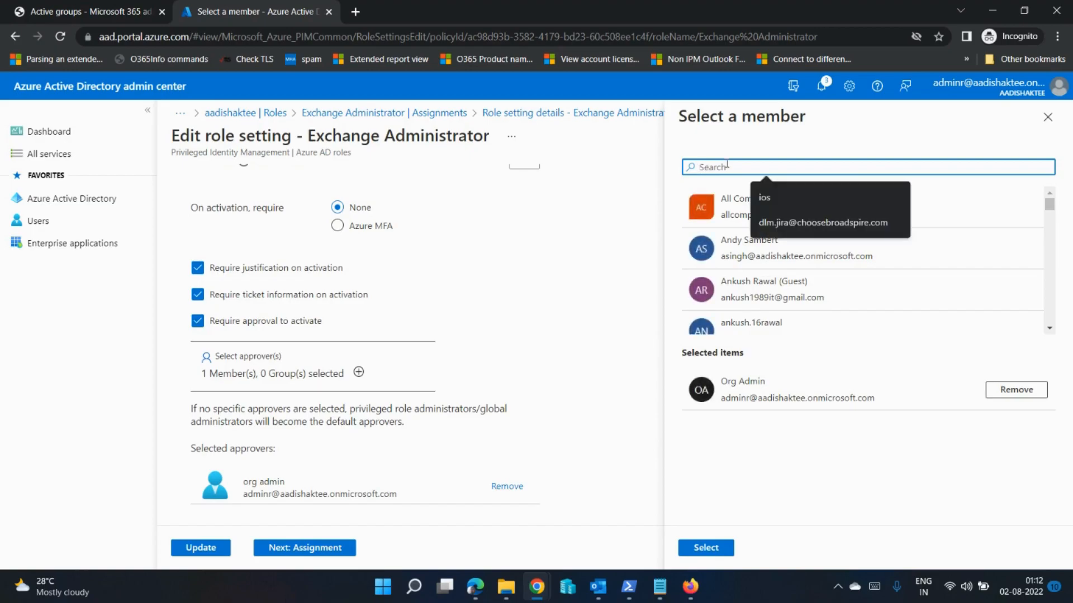
text(org)
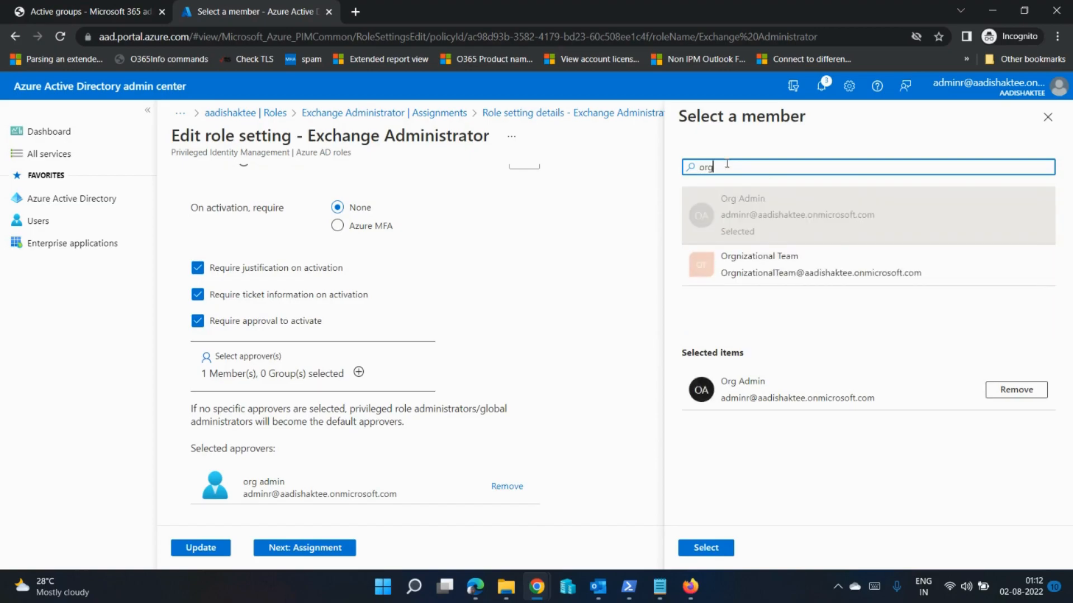
click(765, 215)
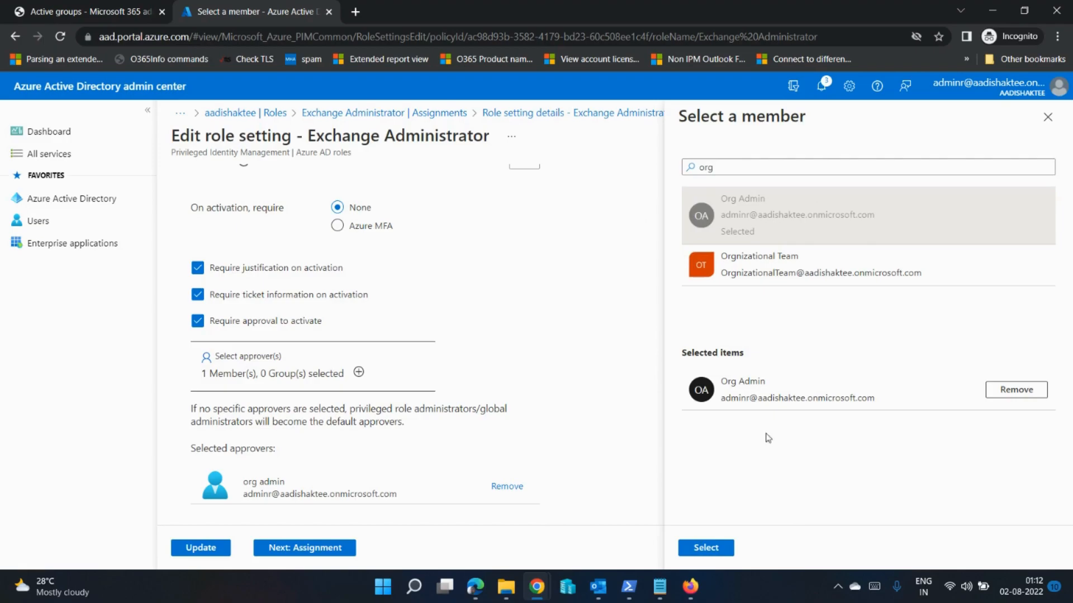
click(706, 548)
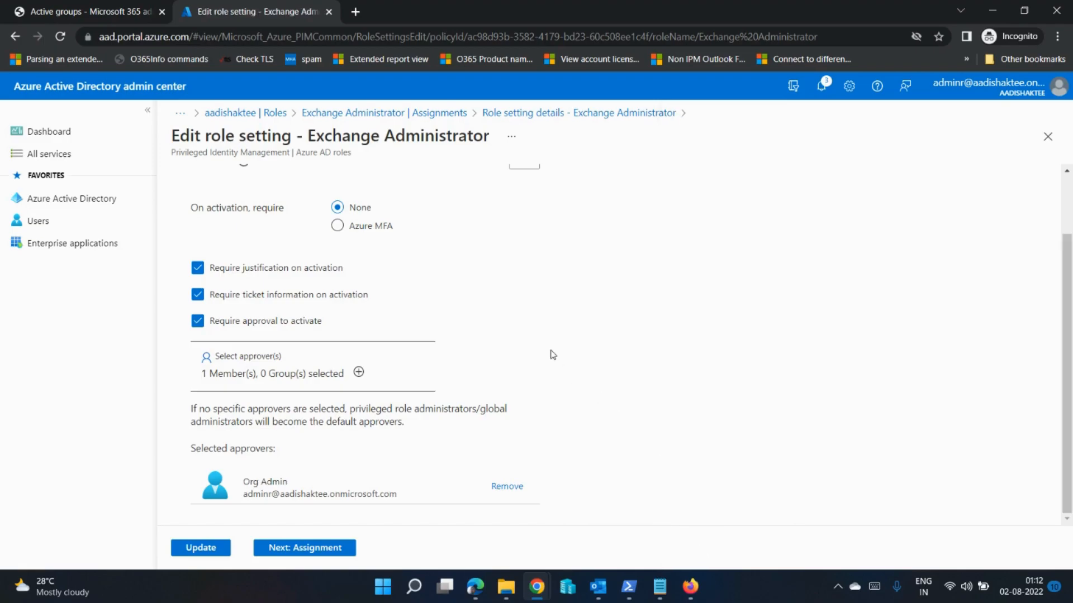
scroll(553, 354, up, 2)
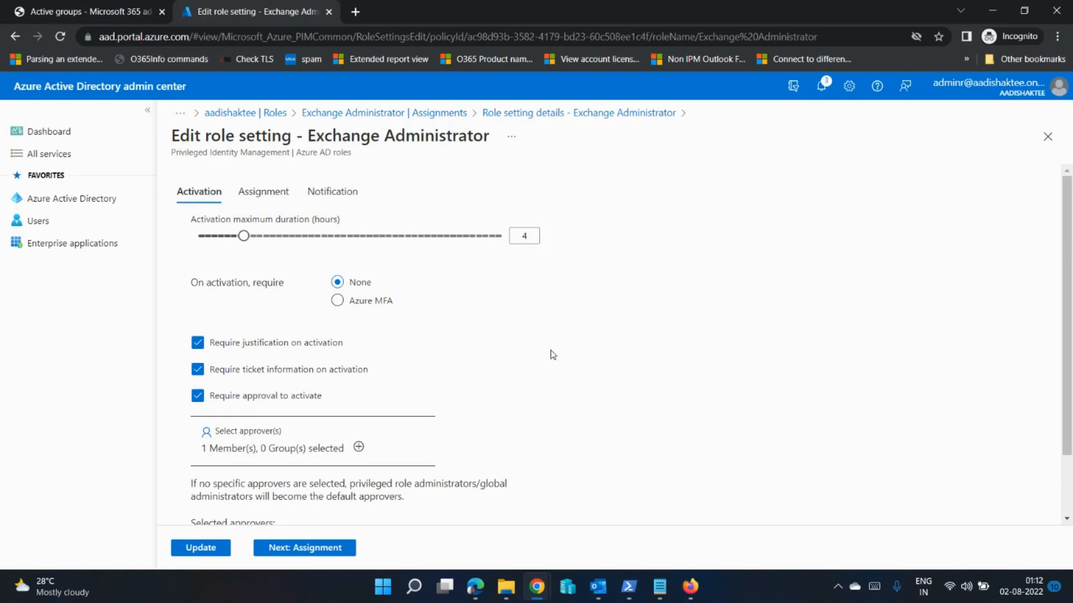
scroll(553, 355, down, 2)
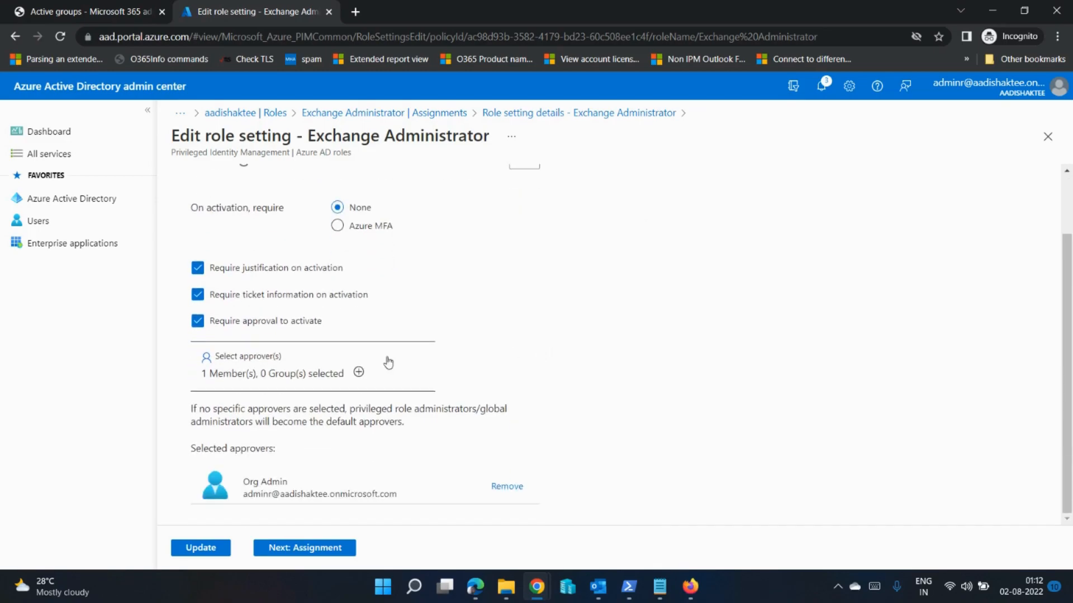
scroll(363, 375, up, 2)
scroll(366, 373, down, 2)
scroll(363, 376, up, 2)
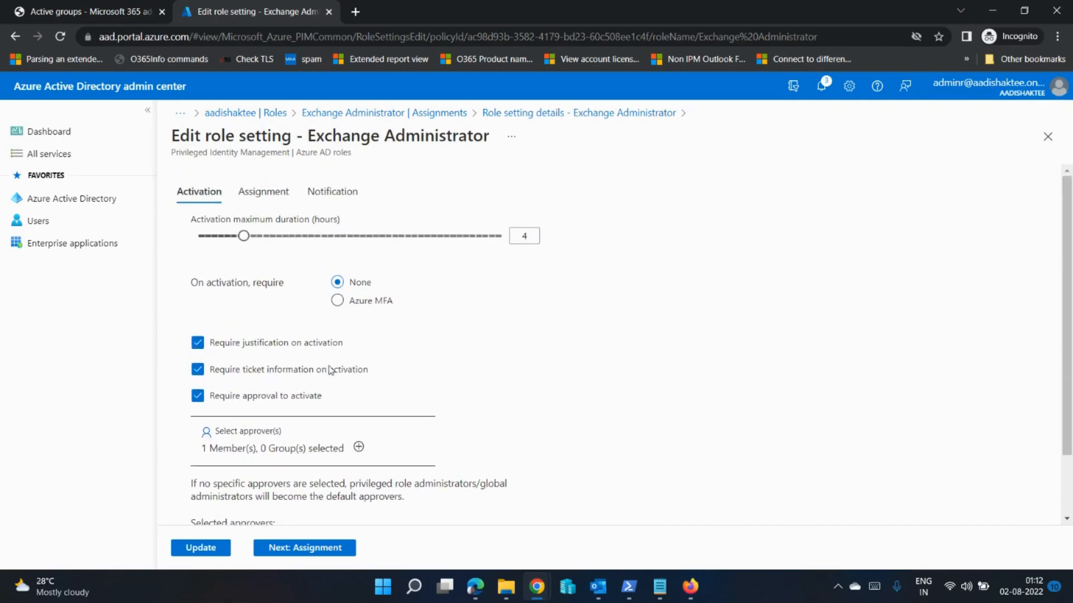
Step: In the role's assignment settings, try allowing permanent eligible assignment and turn the option off again
click(319, 550)
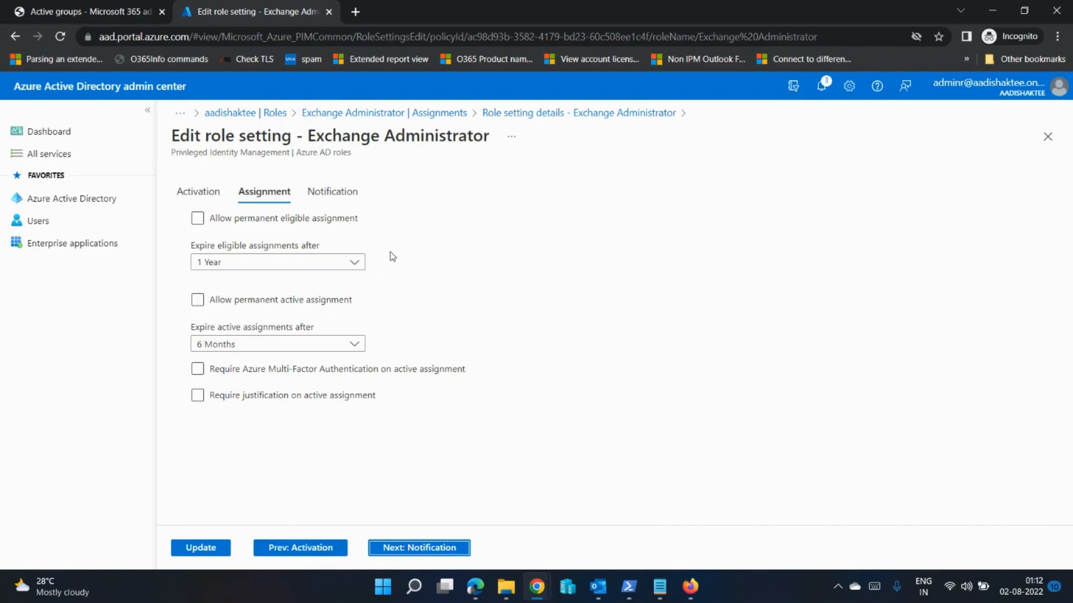
click(263, 226)
click(197, 218)
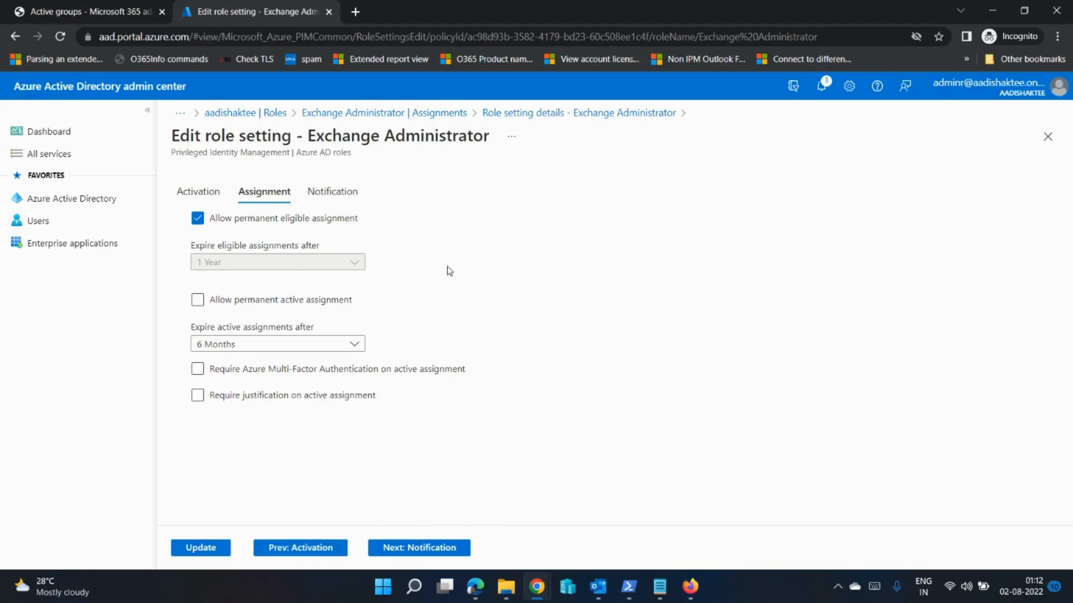
click(198, 220)
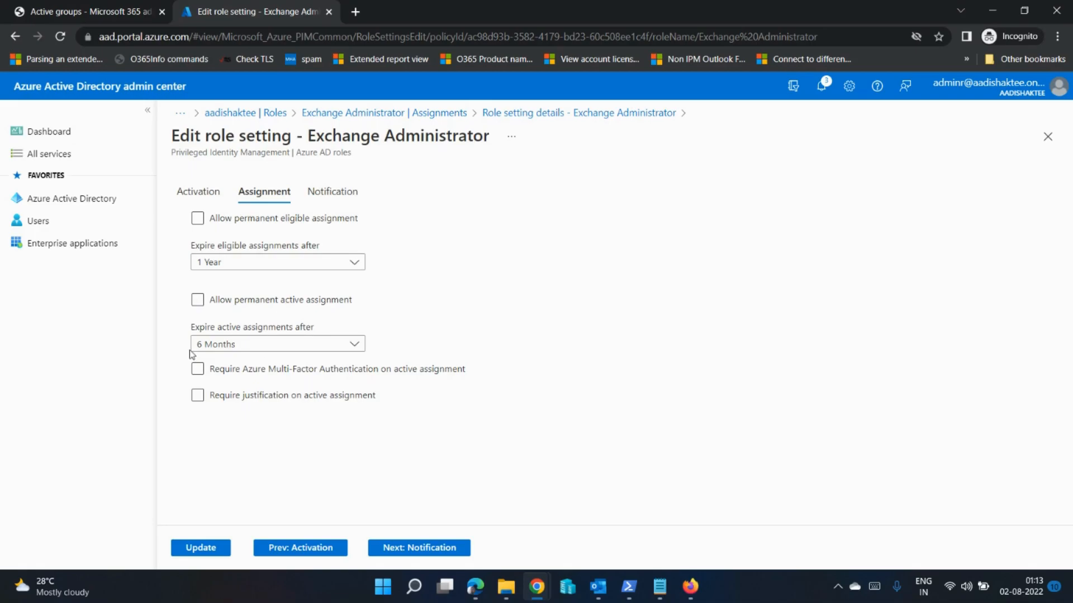
Step: Review the role's notification settings without adding recipients and save the updated Exchange Administrator role settings
click(412, 548)
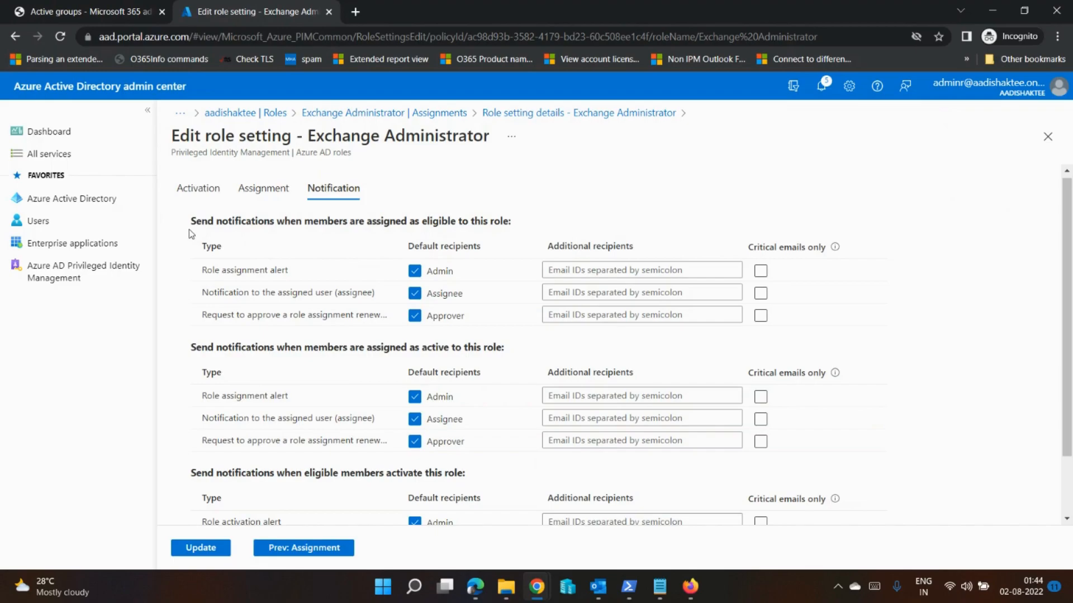
click(561, 273)
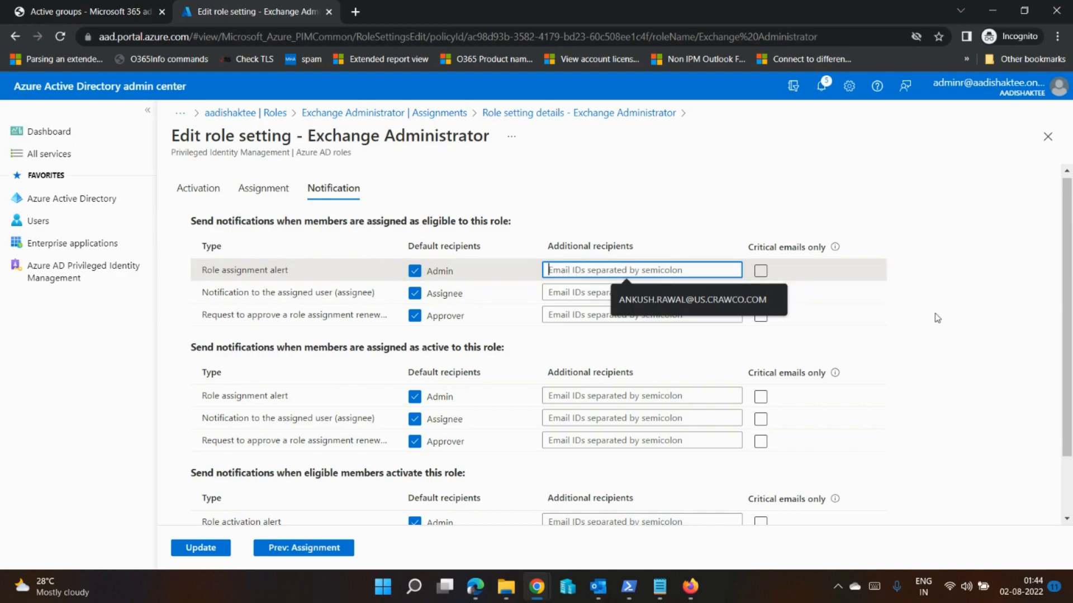
click(201, 549)
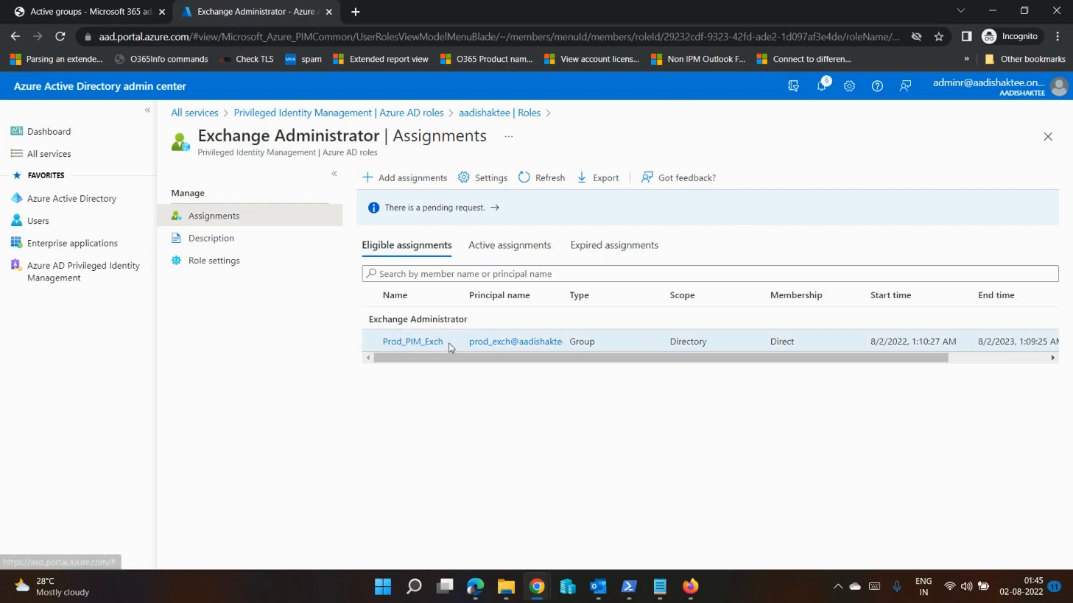
Step: Open the Prod_PIM_Exch eligible assignment's details and view the members of that group
drag(381, 137, 199, 137)
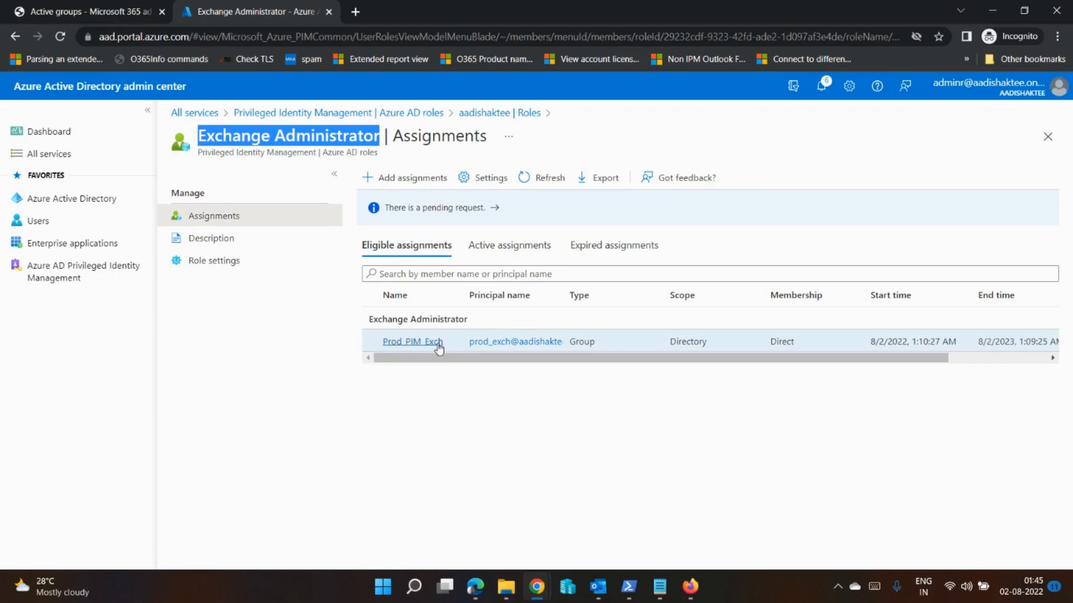
click(420, 343)
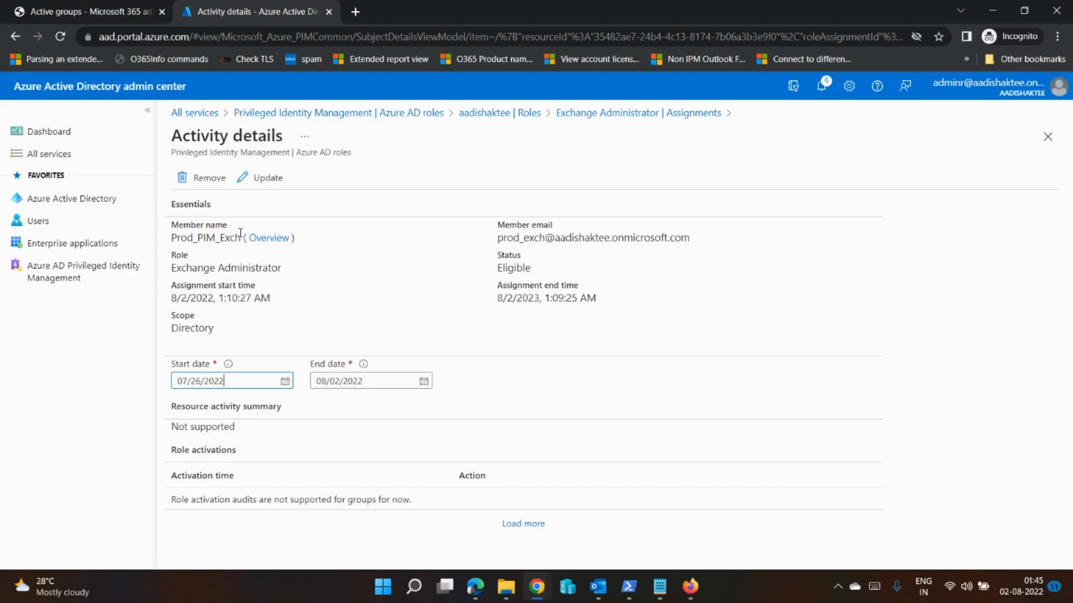
click(269, 238)
click(219, 288)
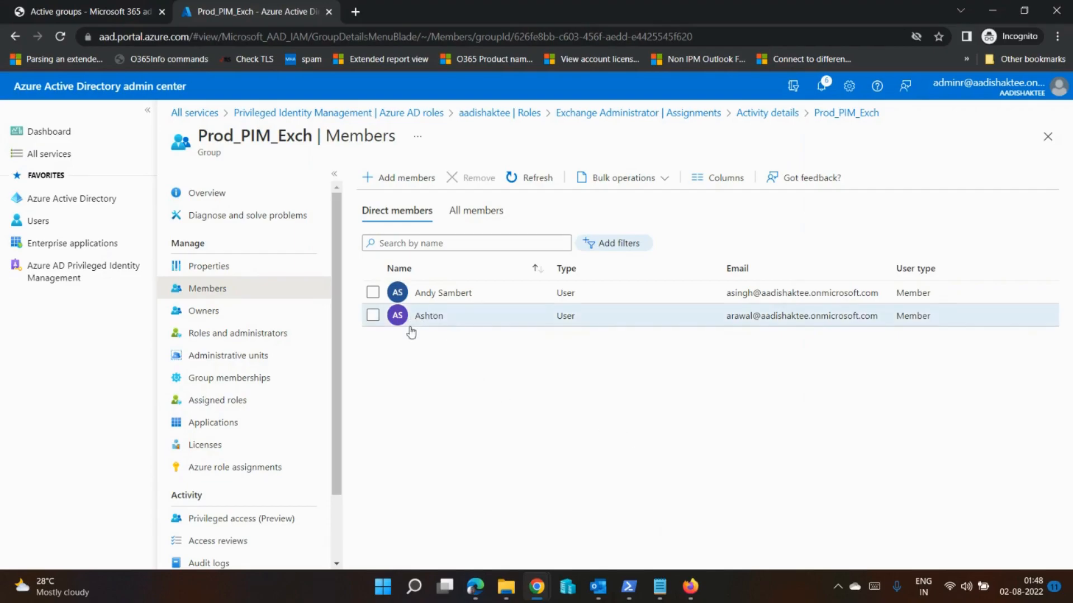
Step: Switch to Firefox, expand the full admin center navigation, and open aad.portal.azure.com in a new tab
click(690, 587)
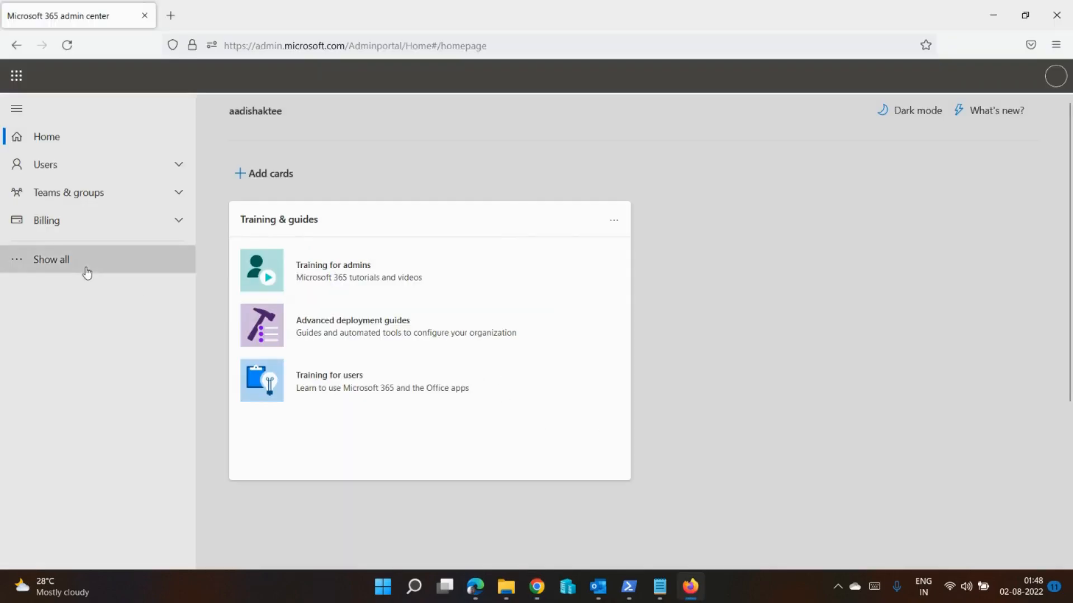
click(86, 268)
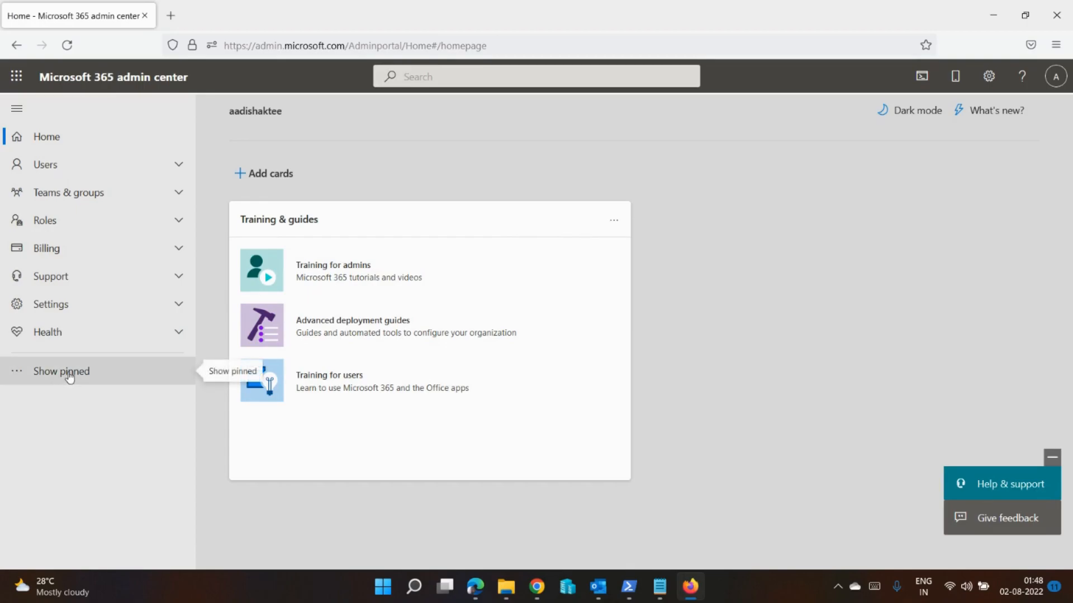
click(178, 21)
click(241, 48)
text(aad,)
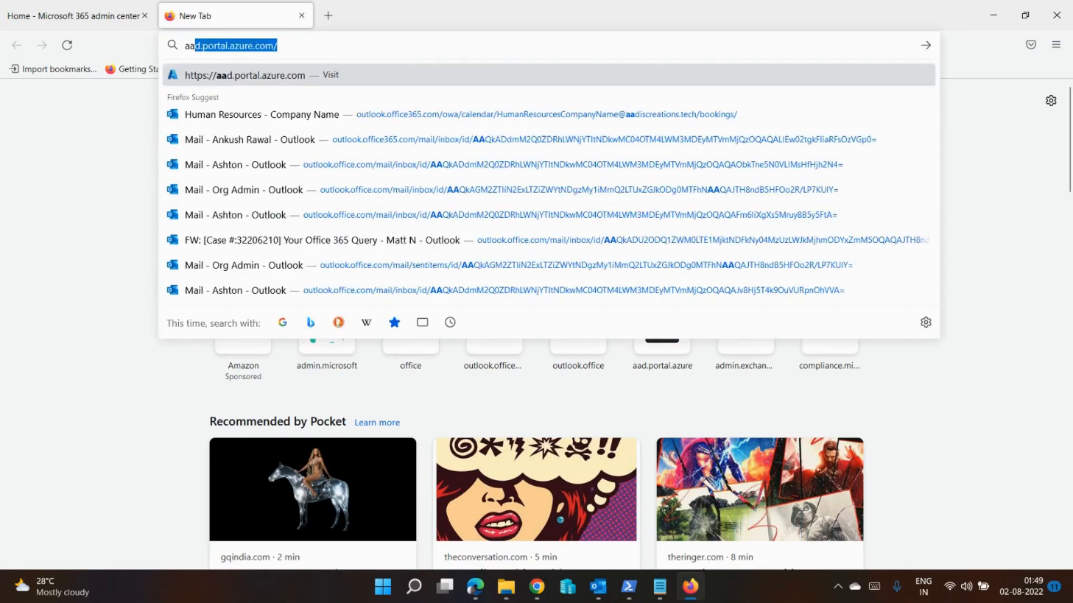
key(BackSpace)
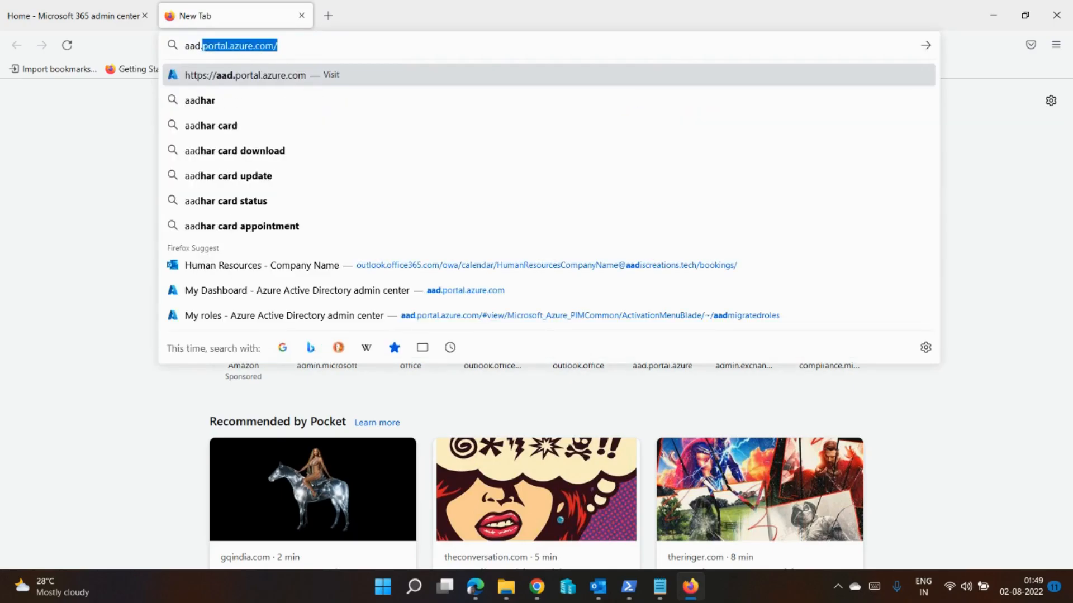
text(.po)
key(Return)
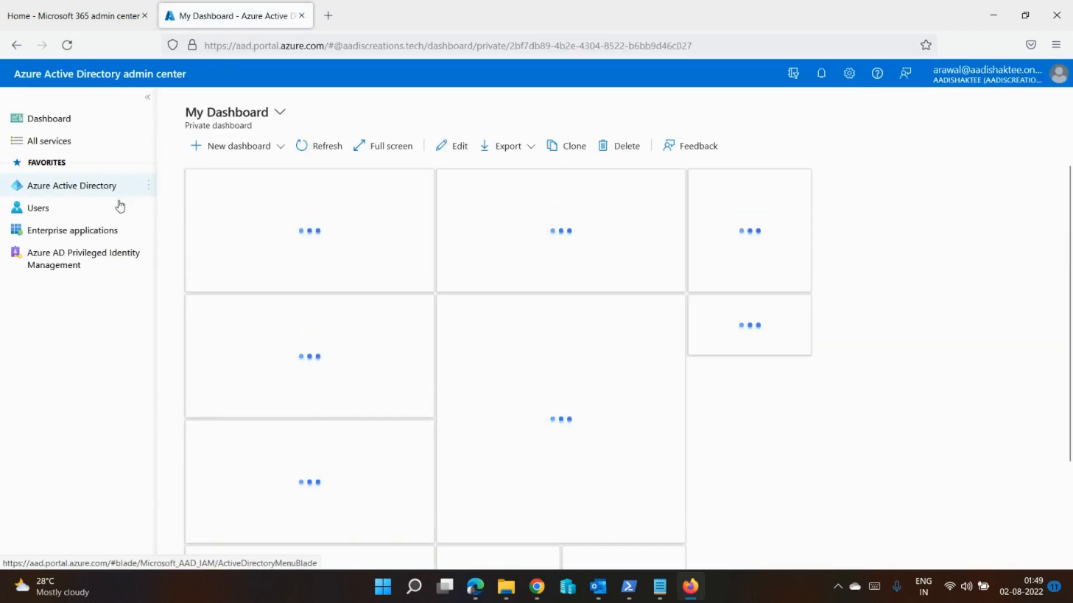
Step: Open the signed-in member's own eligible Azure AD roles in Privileged Identity Management
click(58, 269)
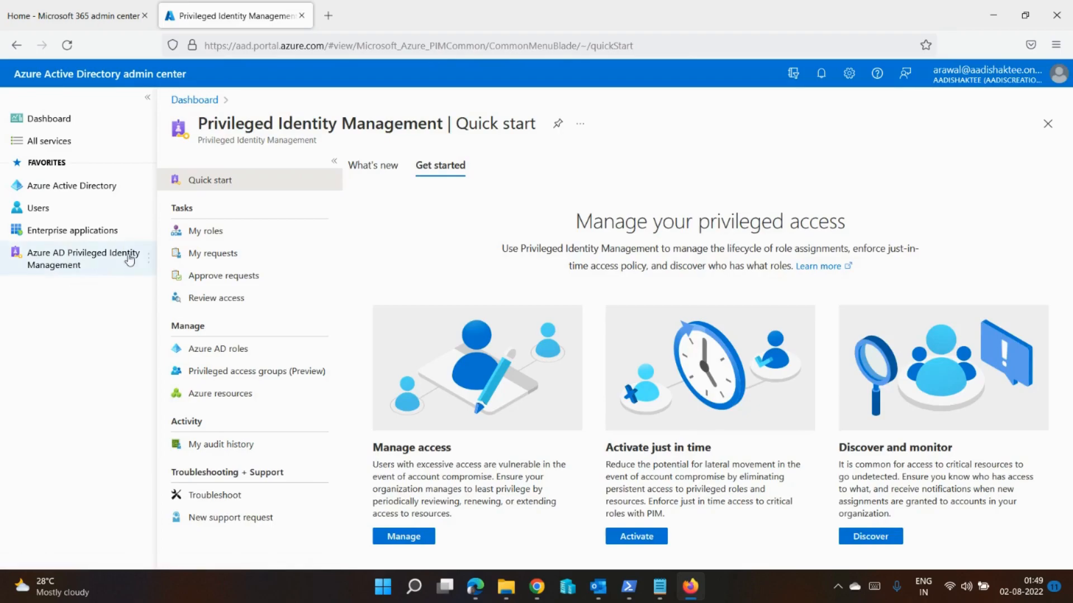
click(221, 242)
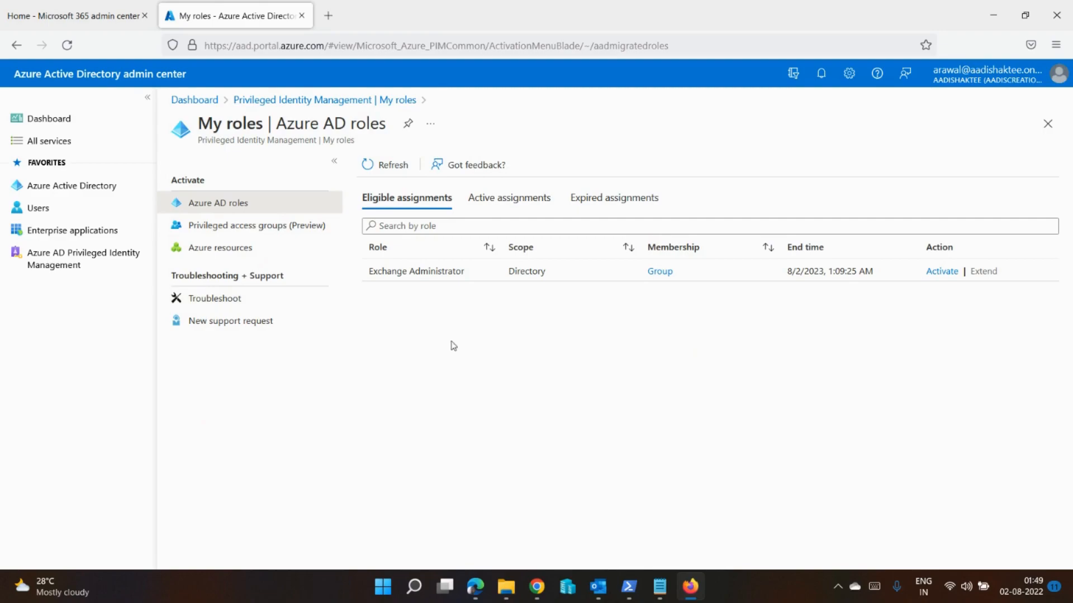
drag(468, 274, 387, 273)
Step: Start activating the Exchange Administrator role without a custom start time and set the duration to 2.5 hours
click(934, 271)
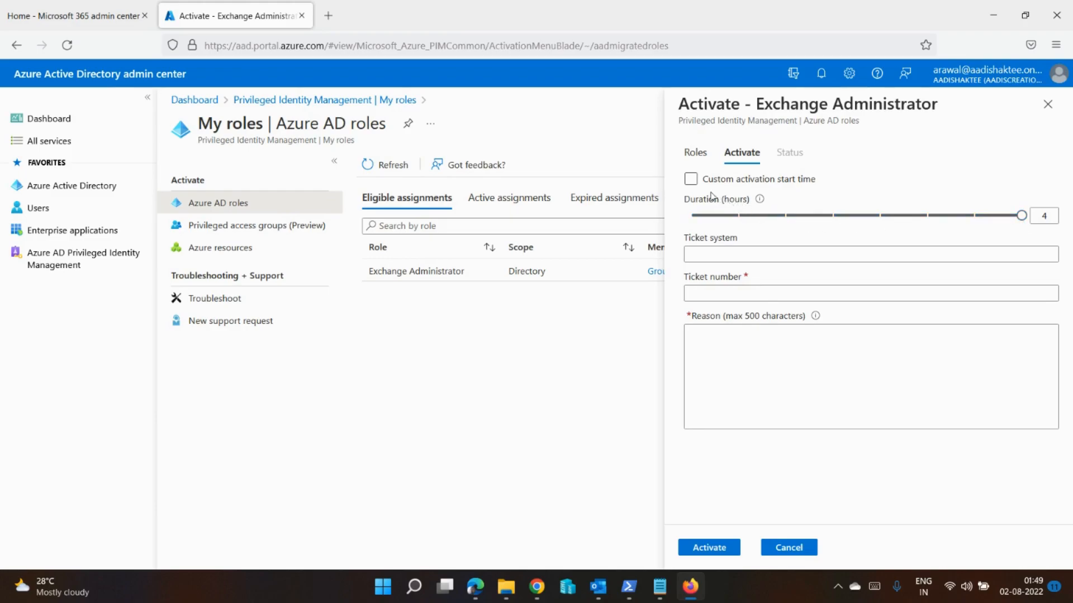
click(691, 180)
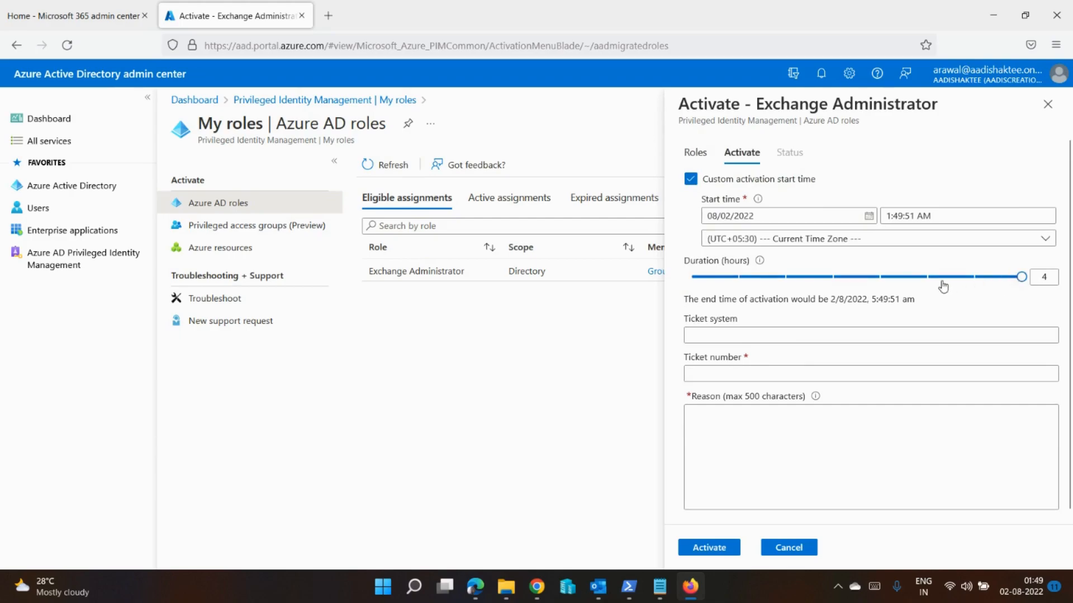
click(689, 180)
drag(1019, 222, 873, 227)
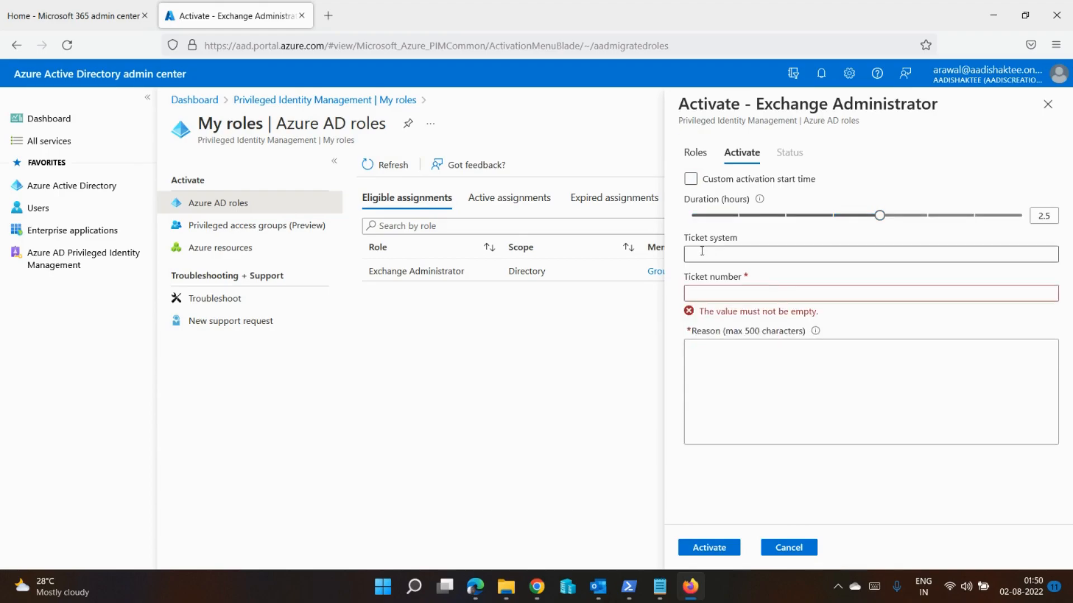
Step: Enter ticket number 014523 and the reason "User test", and submit the role activation request
click(714, 290)
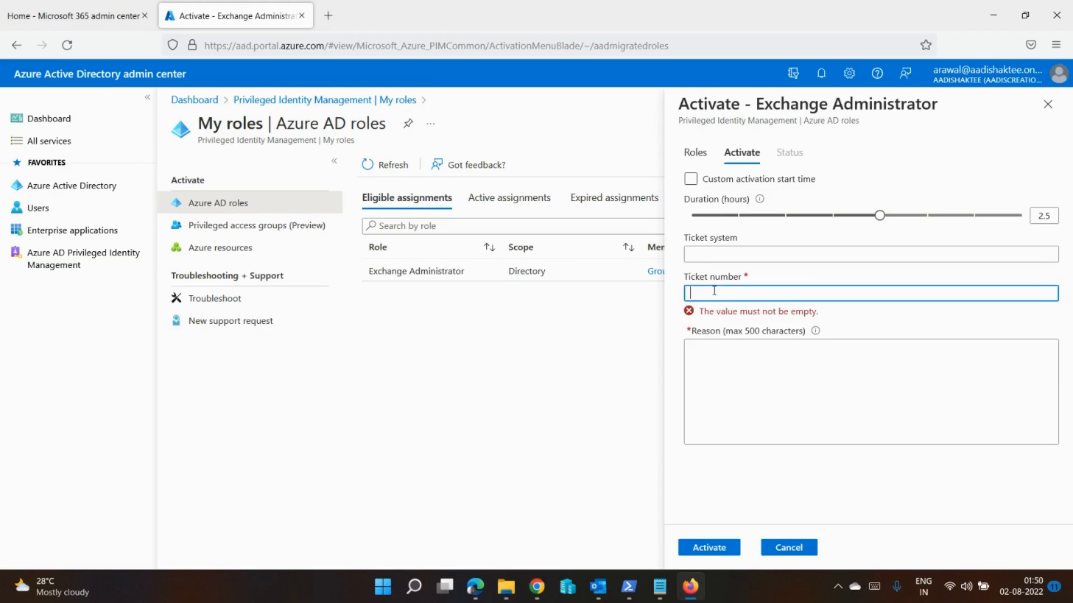
text(014523)
click(743, 370)
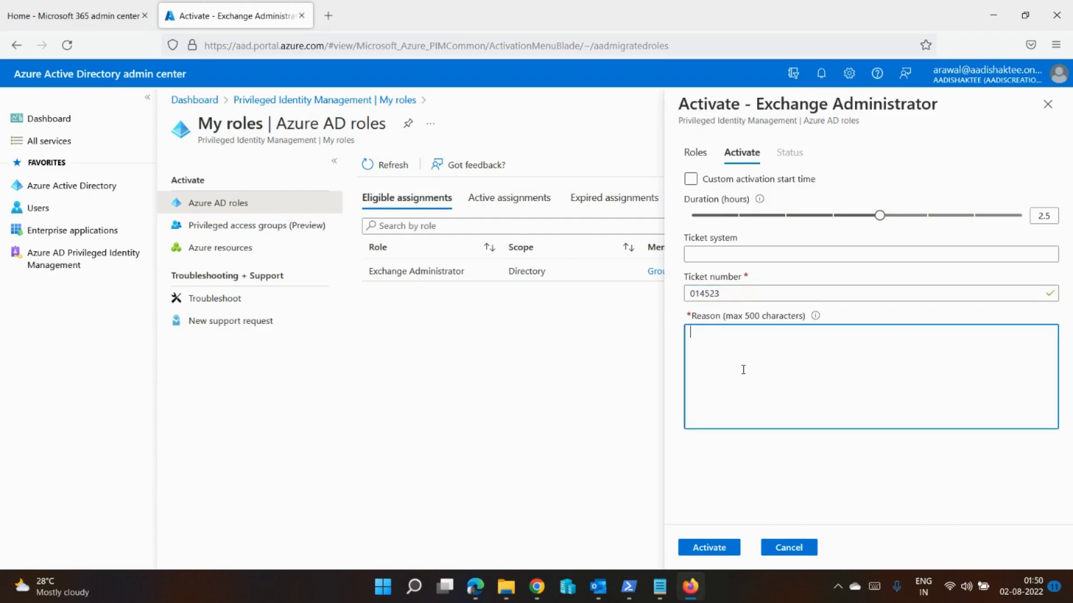
text(User test)
click(709, 548)
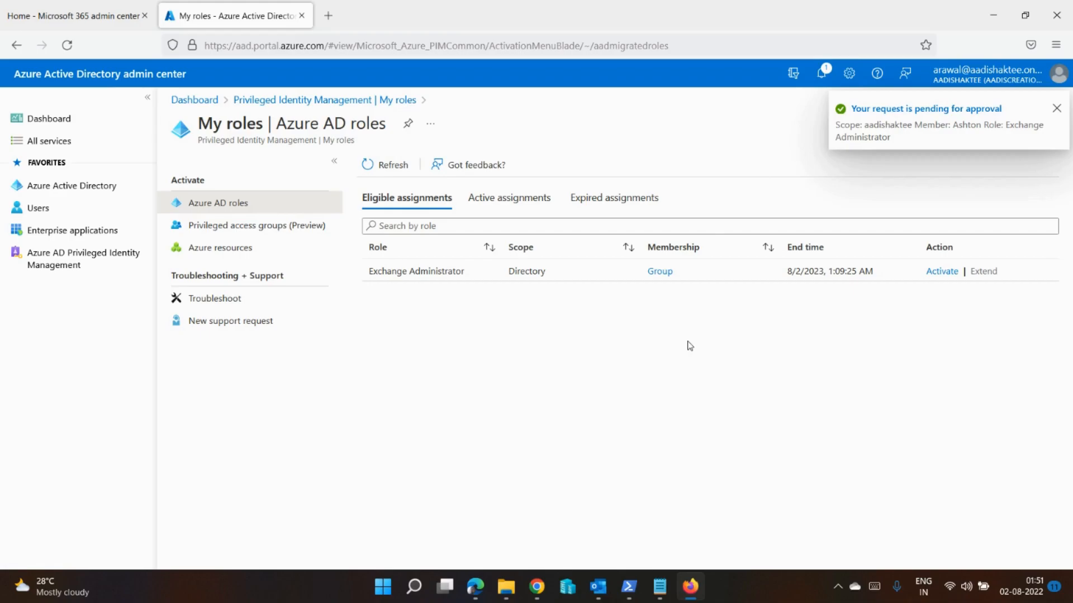
Step: Switch to Outlook and read the newest PIM review message, checking the requester, role and reason of the activation request
click(597, 588)
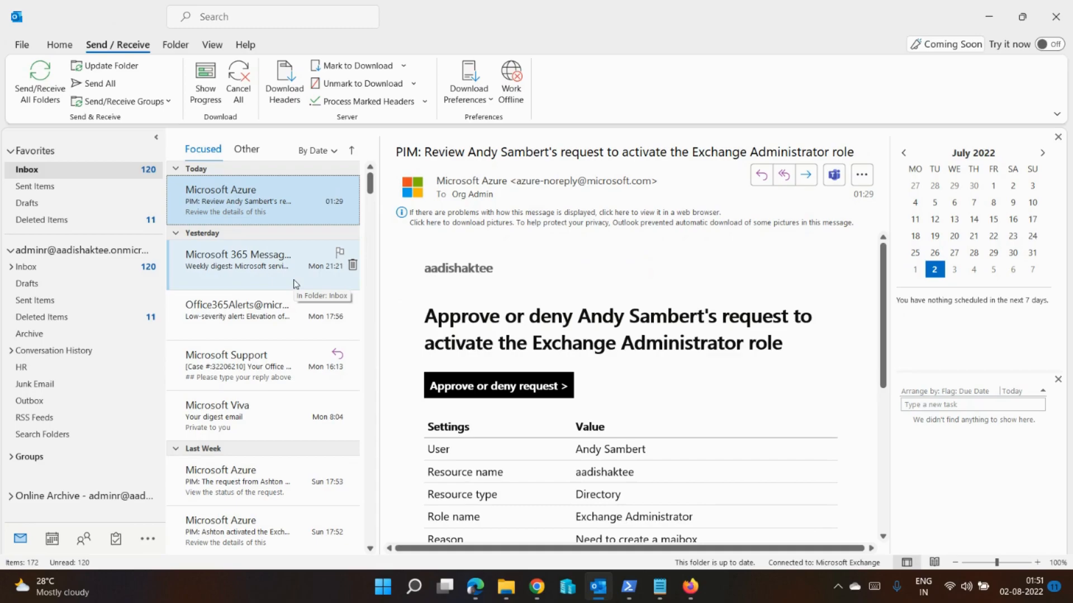
click(254, 211)
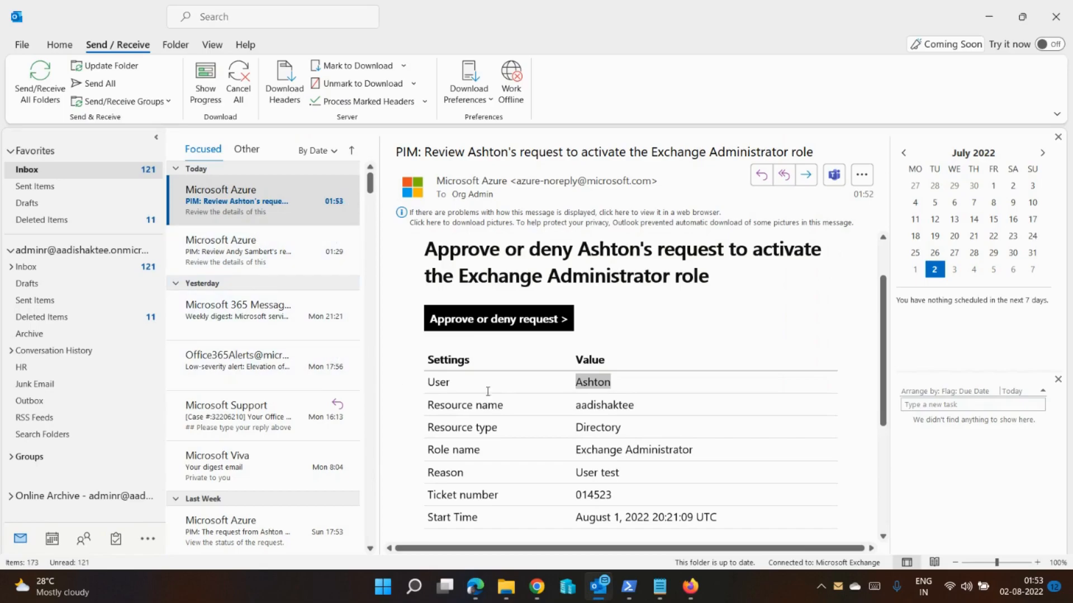
scroll(544, 391, down, 1)
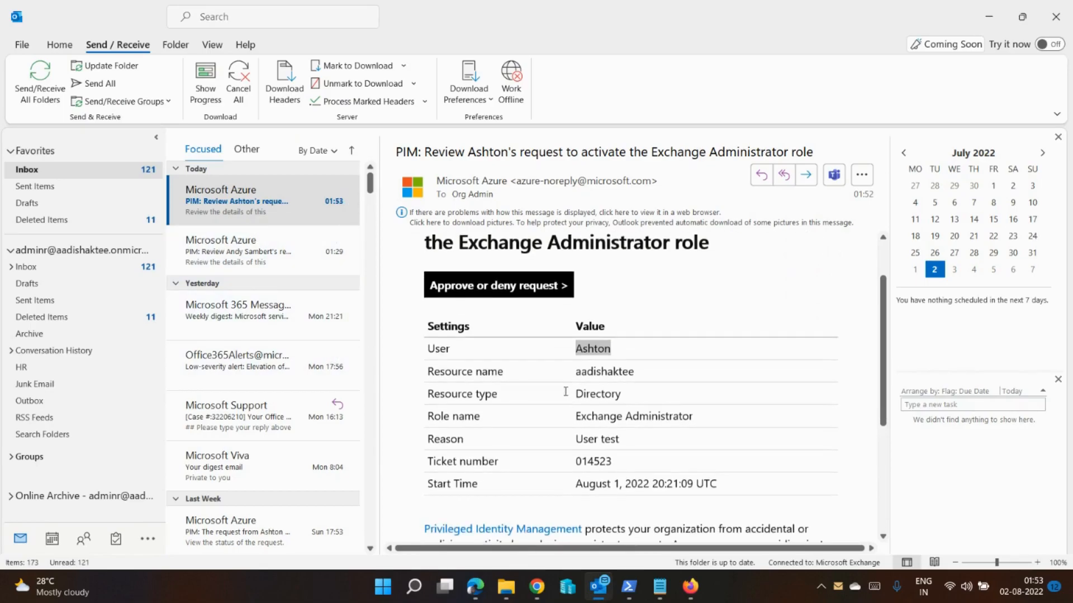
click(621, 341)
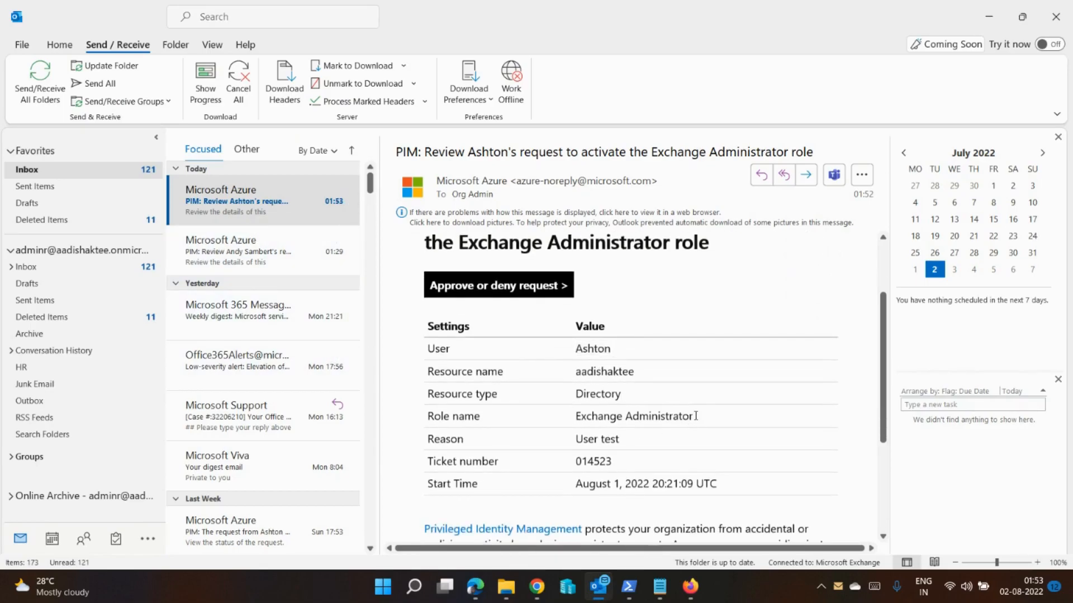
drag(695, 416, 574, 440)
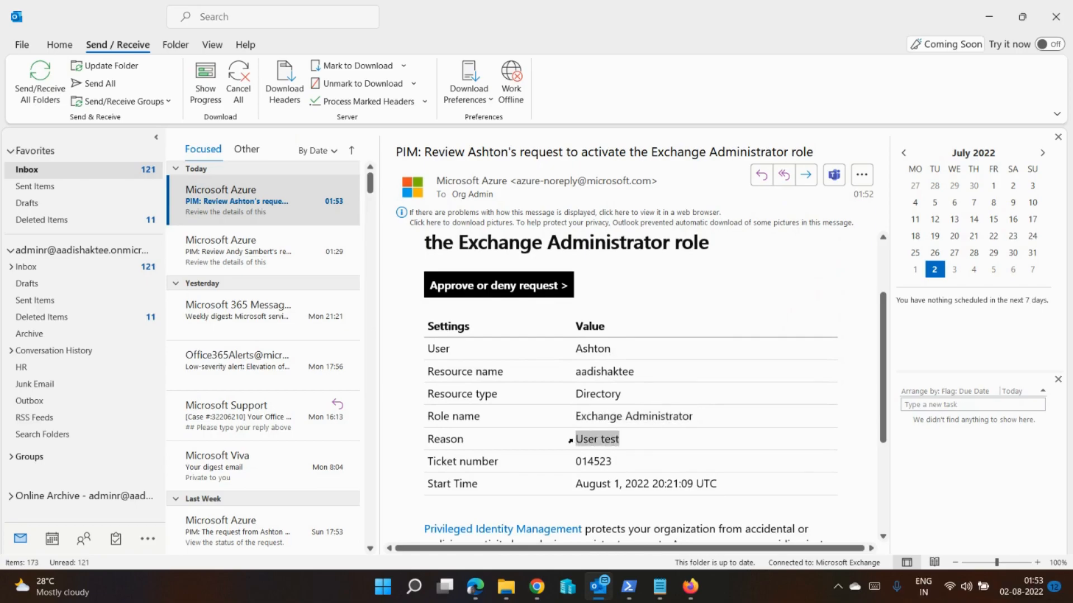
Step: Copy the message's "Approve or deny request" link and open it in a new tab of the Chrome Incognito window
right_click(502, 293)
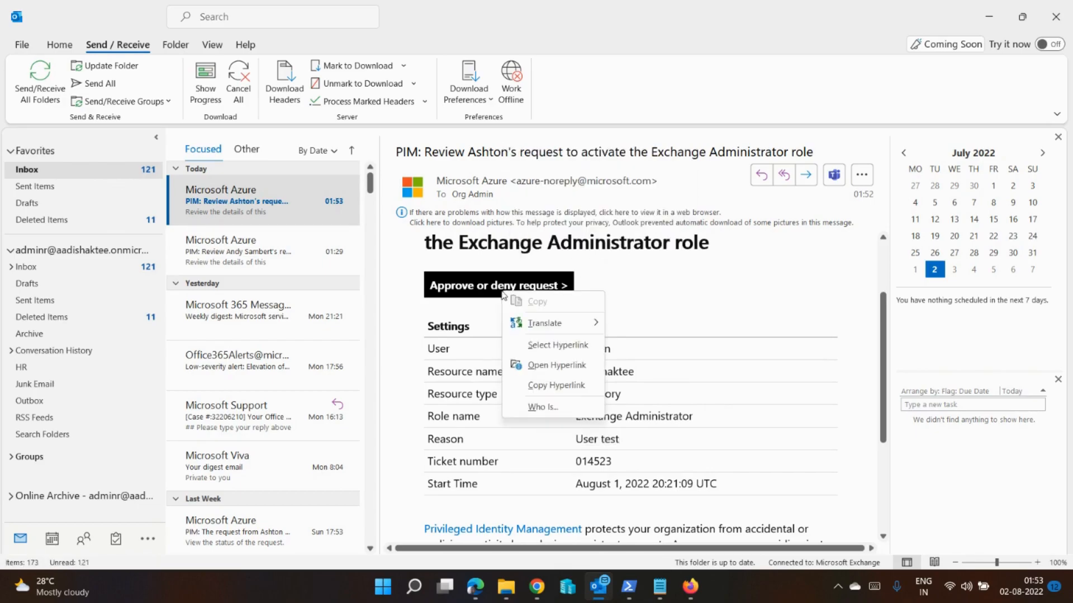
click(556, 385)
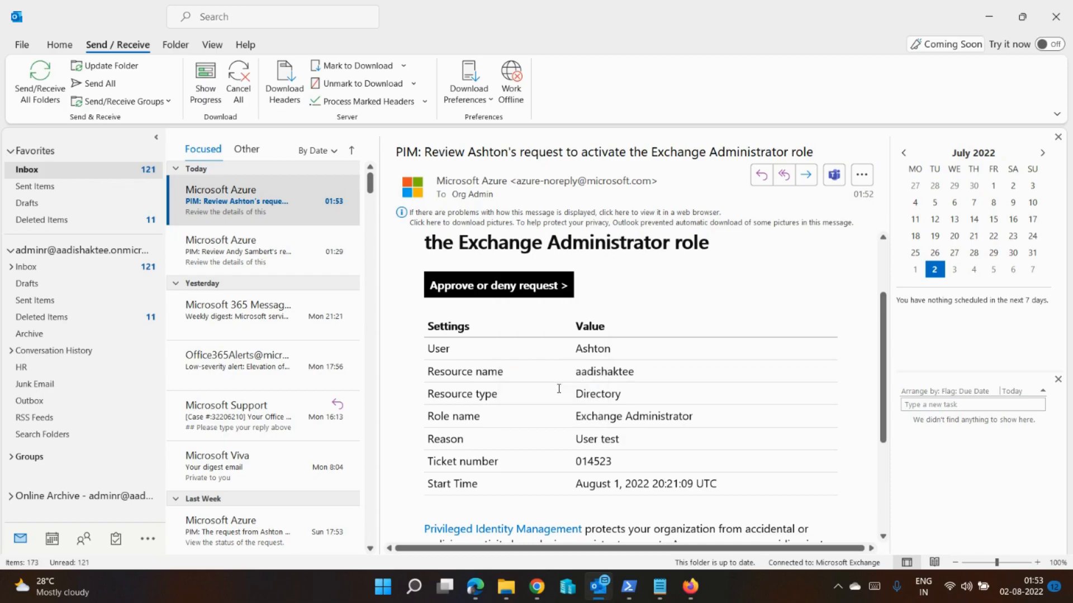
mouse_move(535, 593)
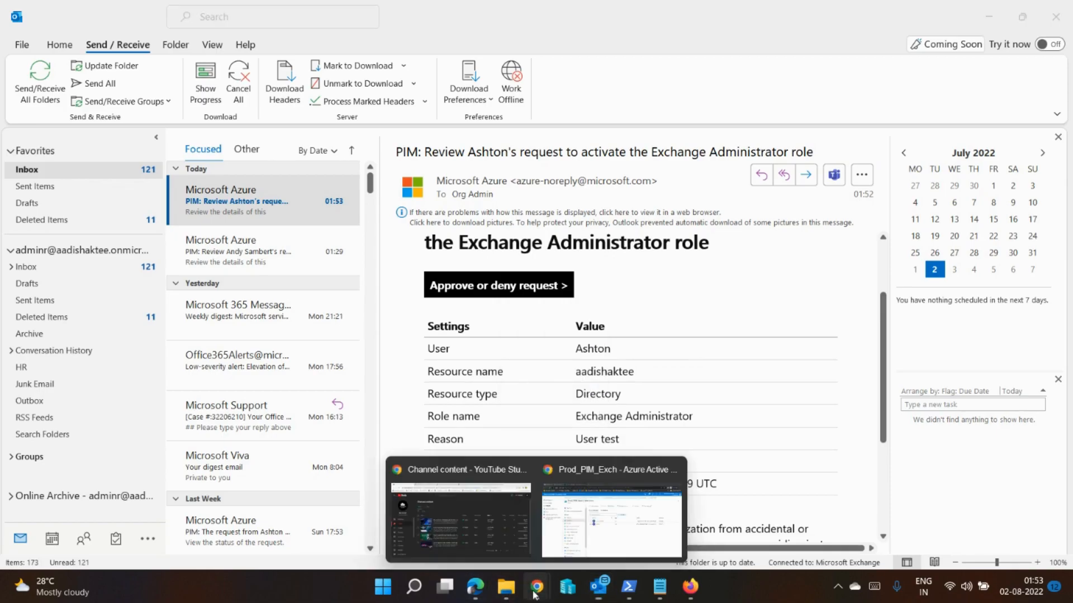
click(571, 551)
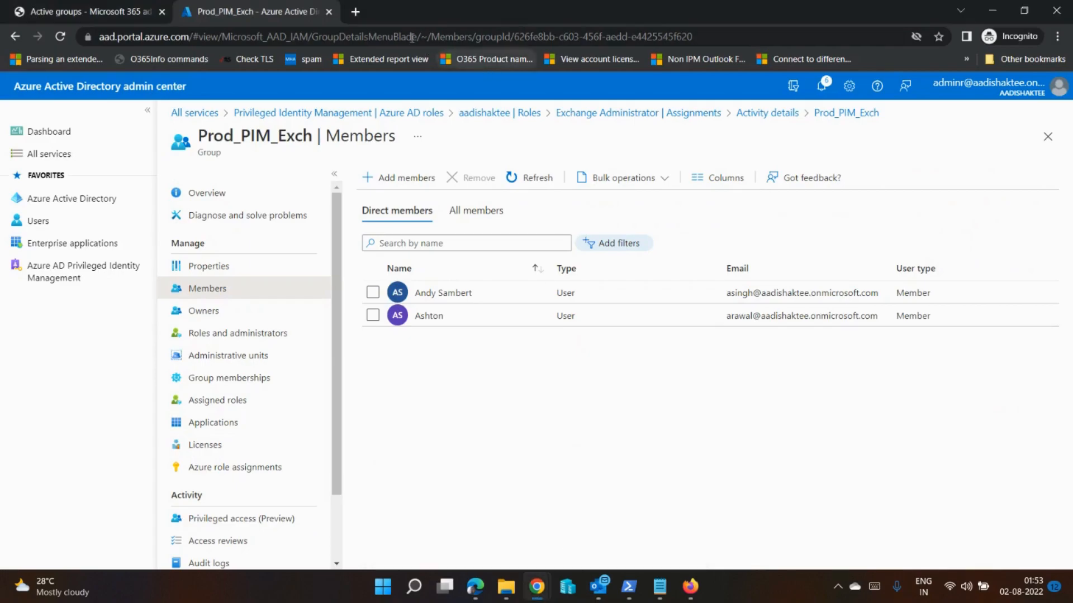
click(355, 12)
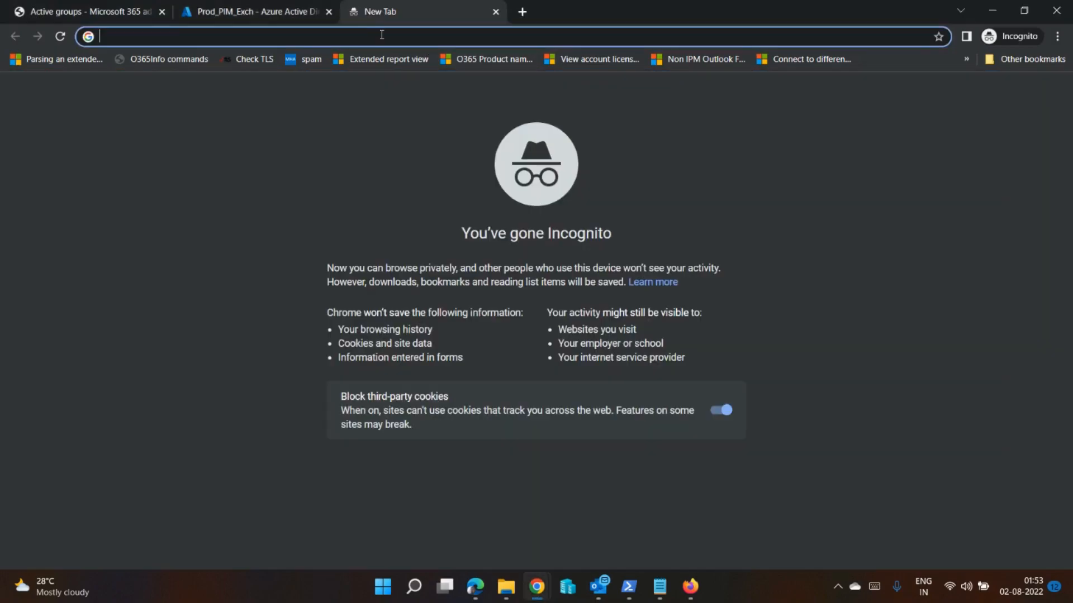
key(ctrl+v)
key(Return)
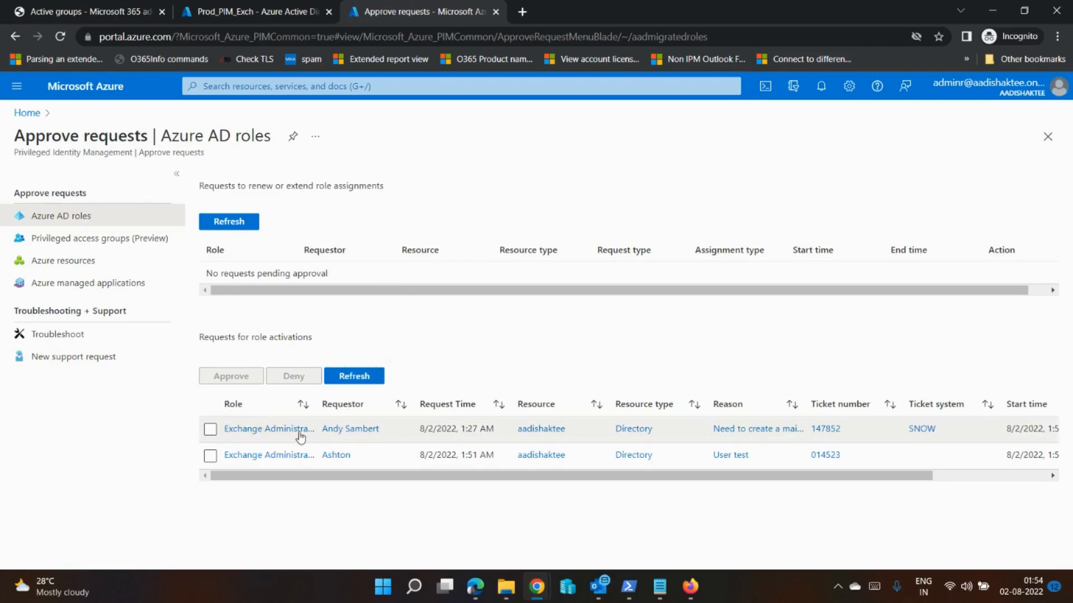
Step: Approve the Exchange Administrator activation request with ticket number 014523 and reason "User test", giving the justification "Demo"
drag(750, 457, 713, 458)
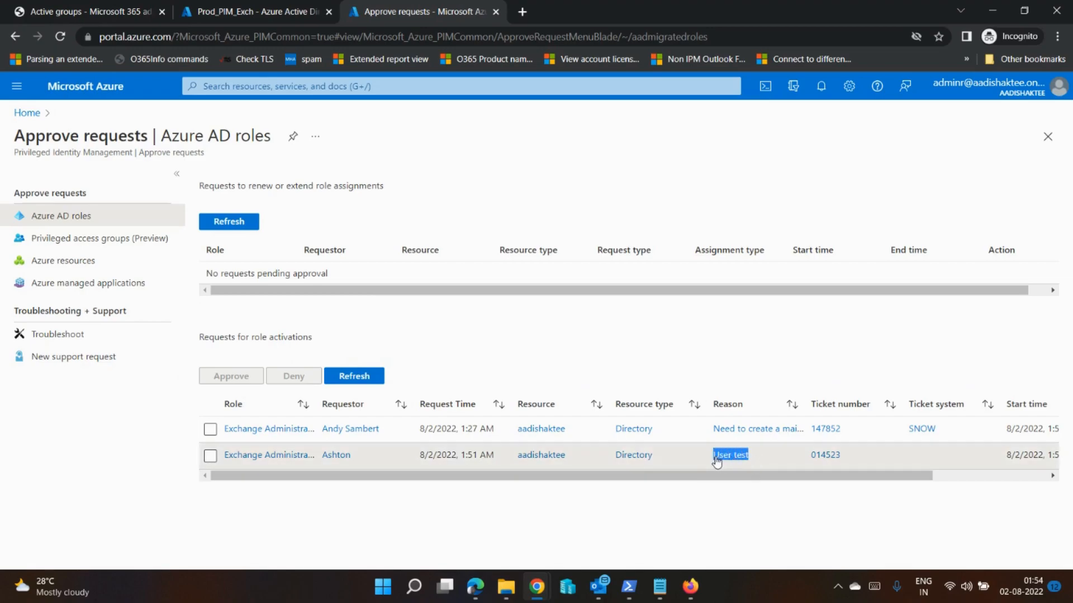
click(211, 455)
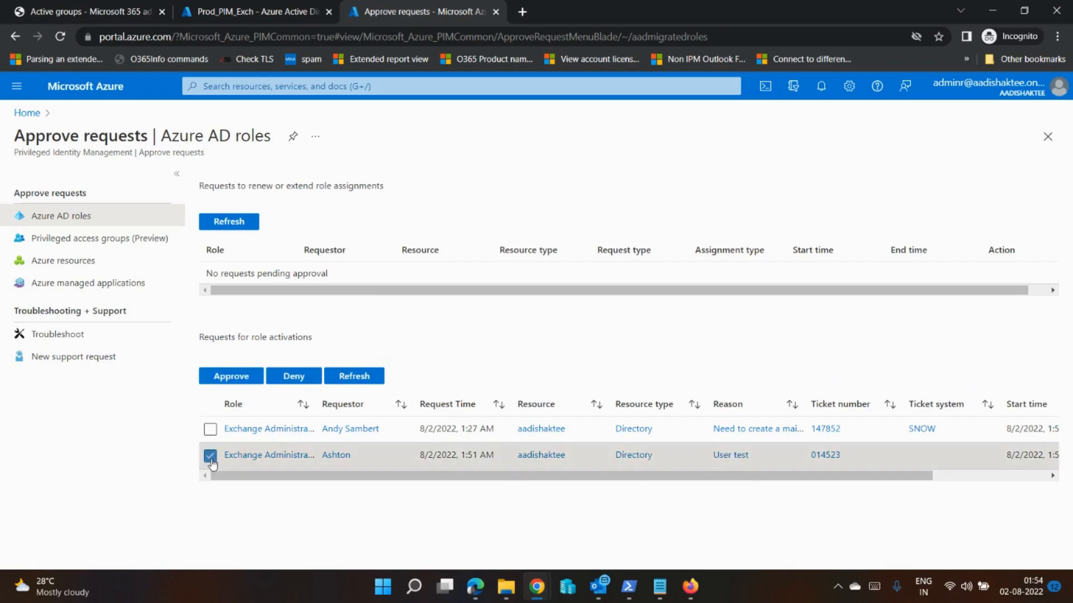
click(230, 378)
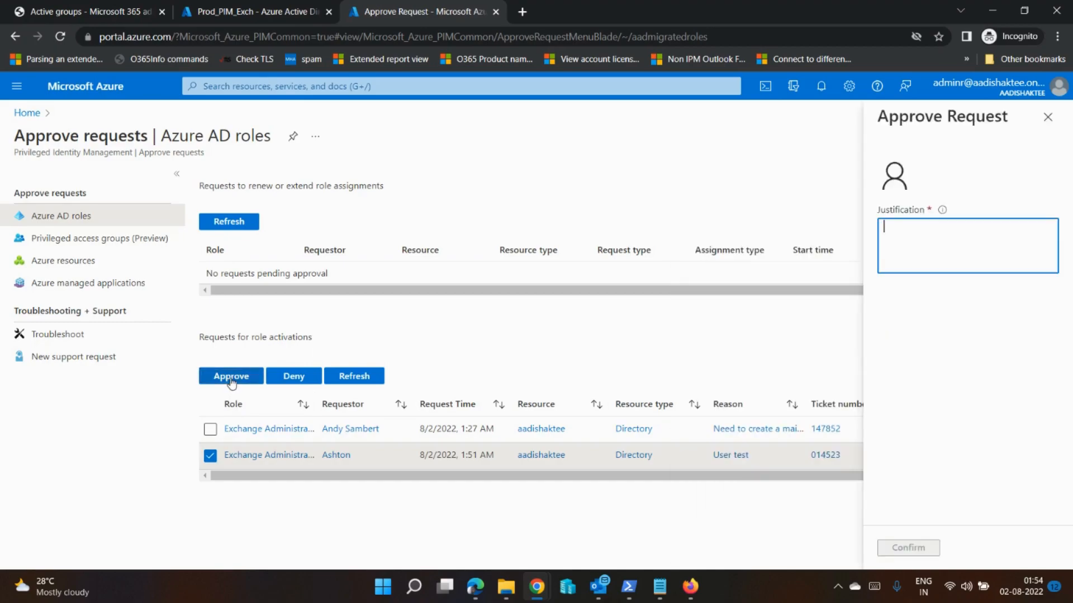
text(De)
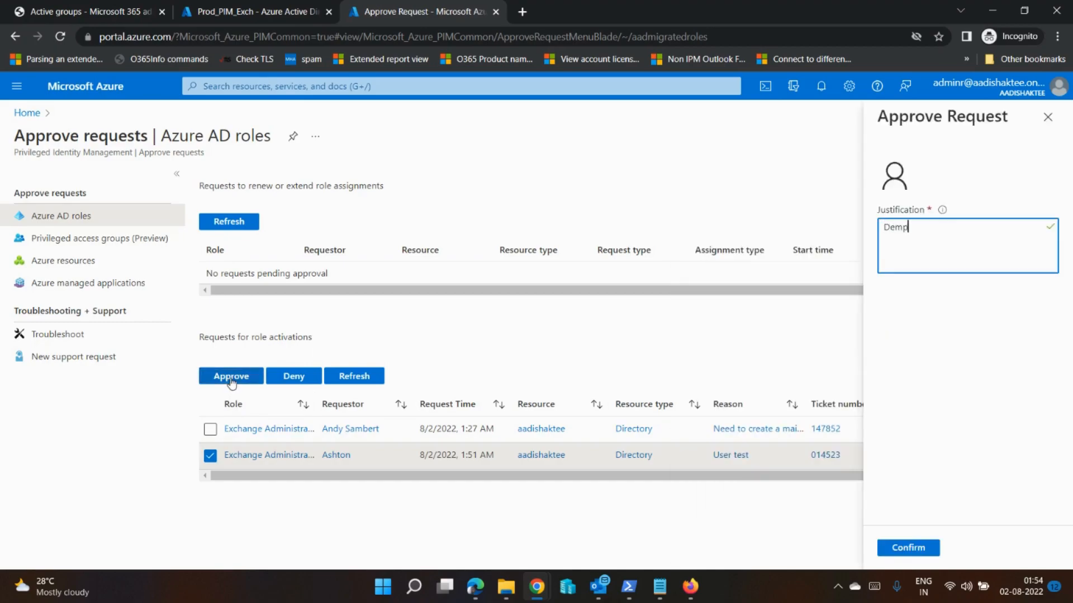
text(mp)
key(BackSpace)
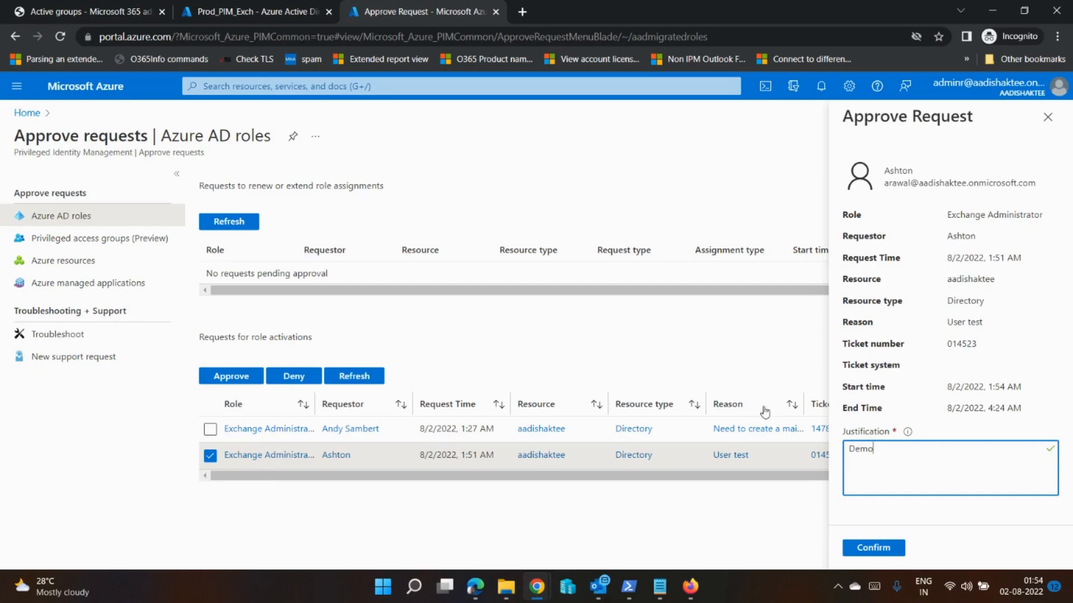
drag(1028, 411, 1004, 408)
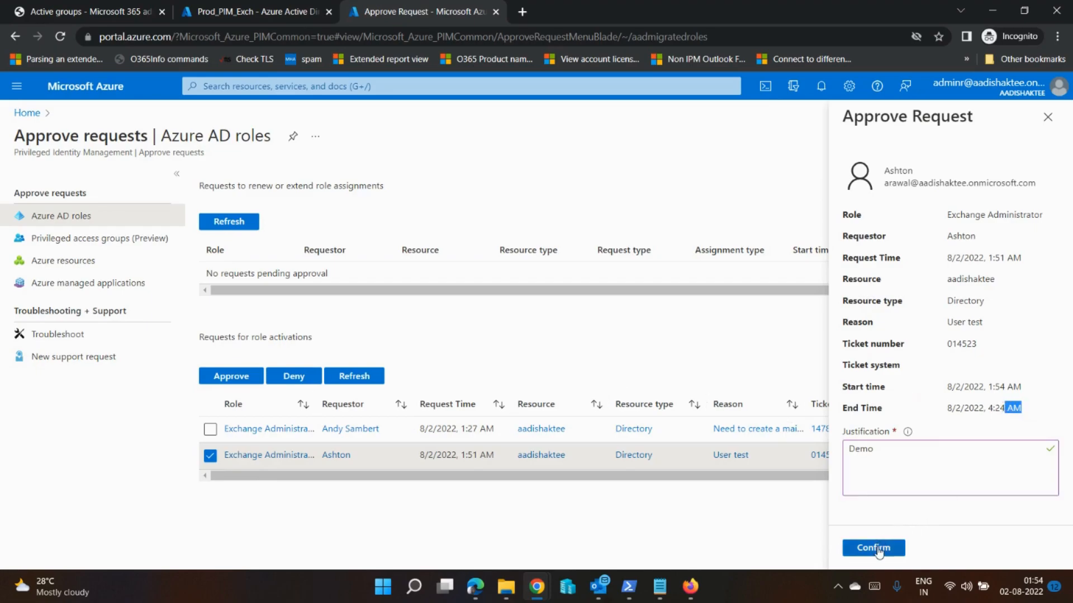
click(878, 550)
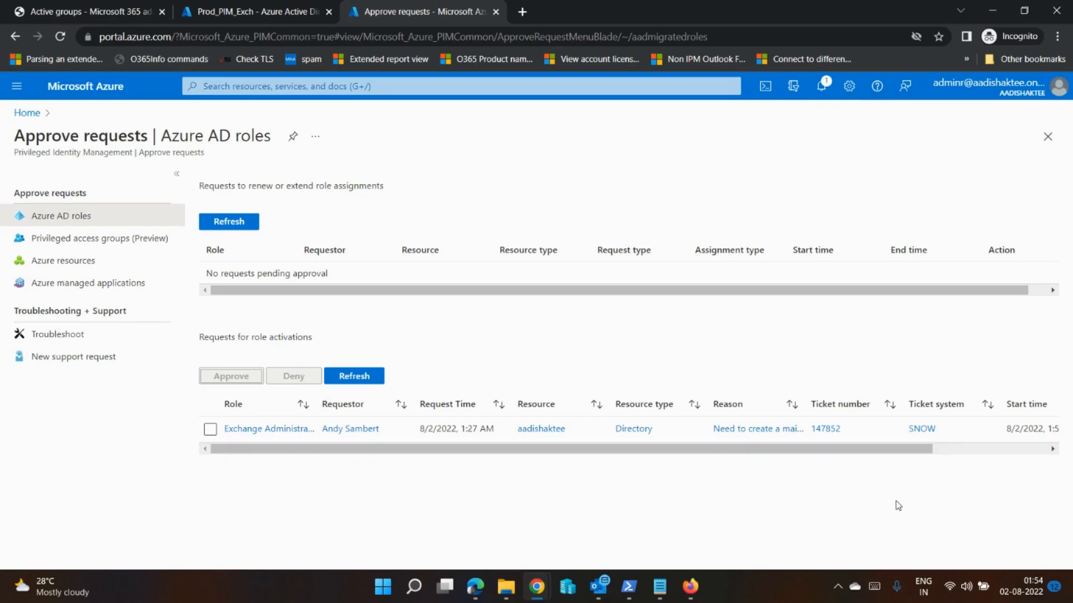
Step: Switch to the member's Firefox session, open Outlook in a new tab and check the newest PIM message about the role activation
mouse_move(618, 572)
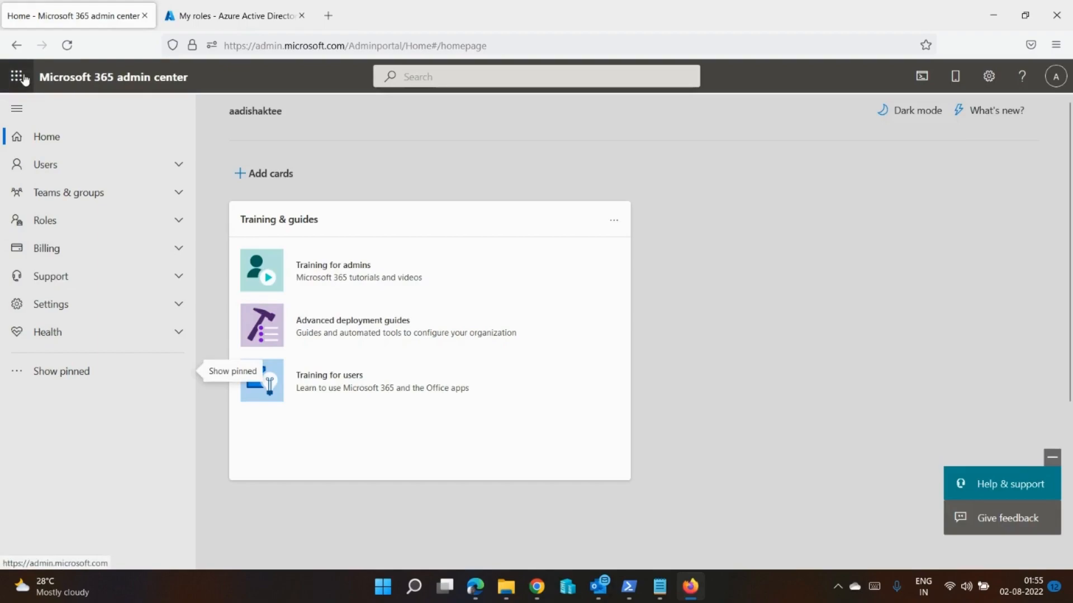
click(17, 76)
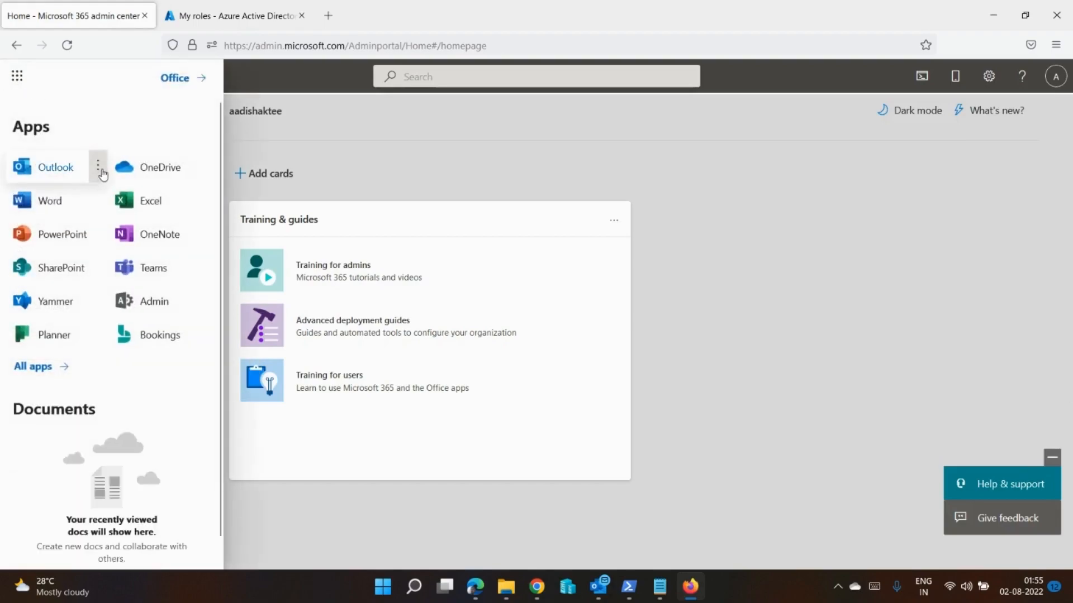
click(101, 171)
click(130, 195)
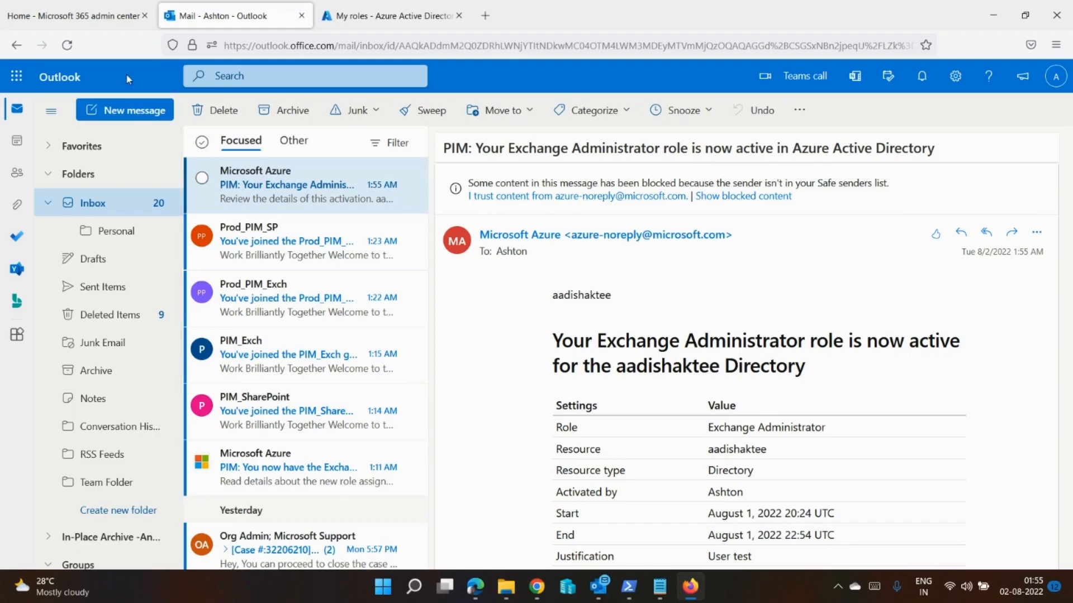
Step: Reload the member's Microsoft 365 admin center, expand the full navigation and check which account is signed in
click(73, 16)
click(68, 45)
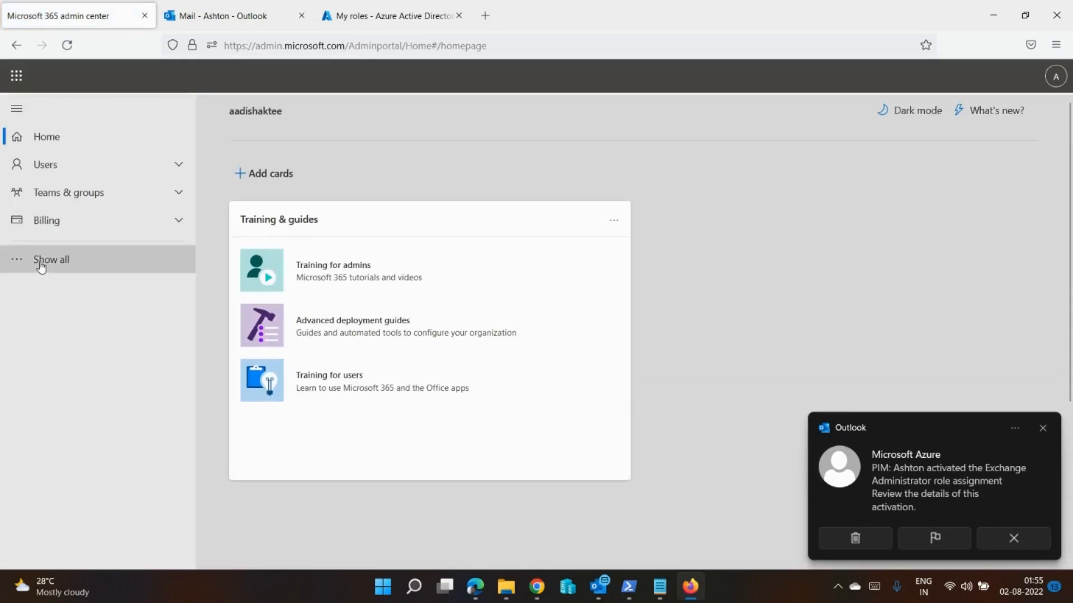
click(40, 263)
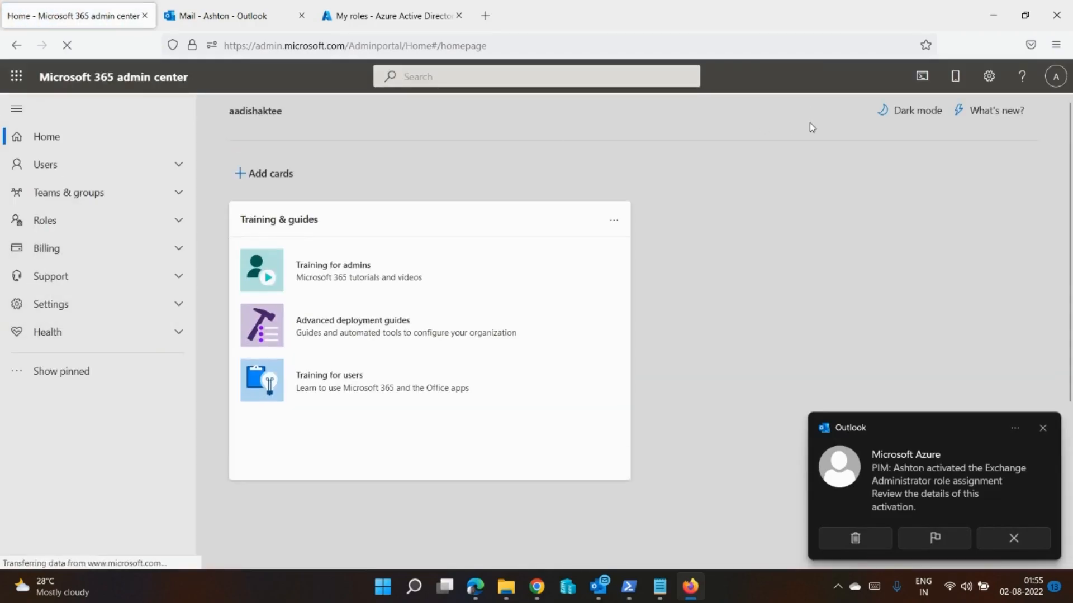
click(1055, 81)
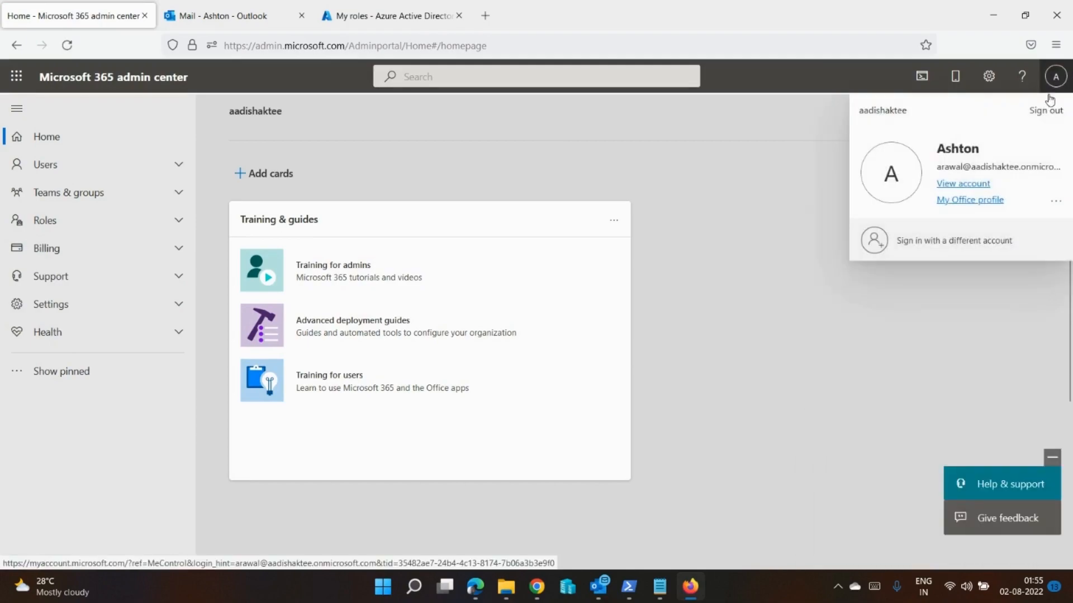
Step: Switch to the administrator's Chrome window, open Azure AD Privileged Identity Management and examine the Resource audit and My audit logs for Azure AD roles
click(67, 289)
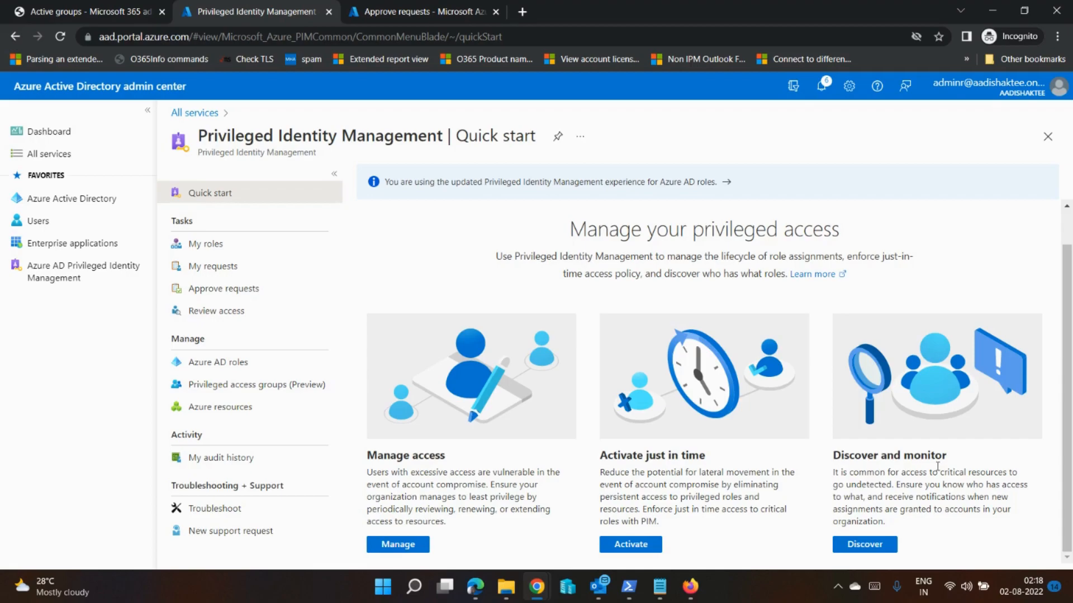
click(858, 545)
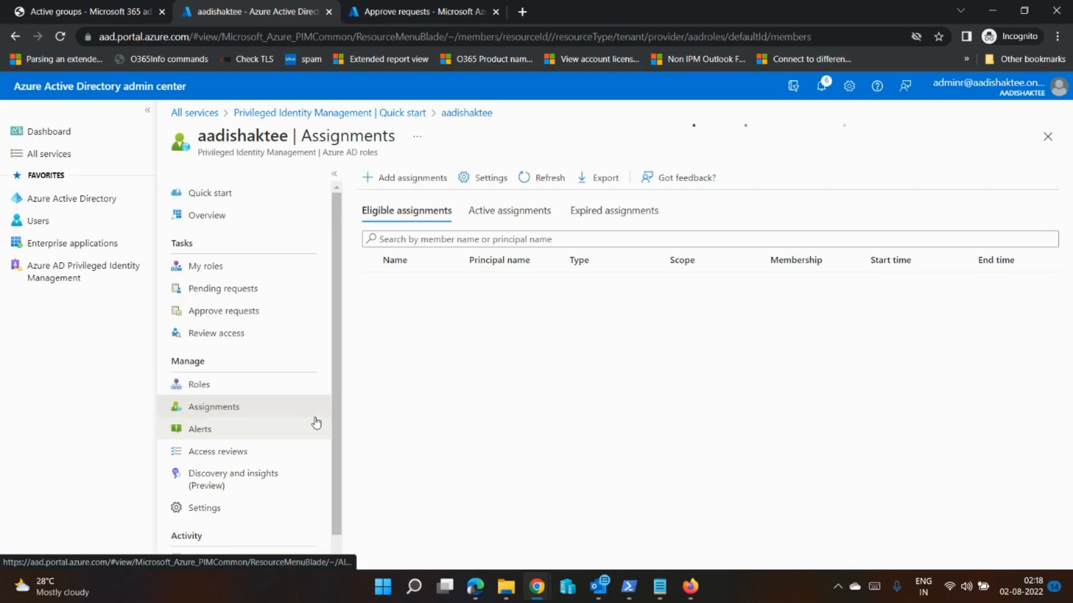
scroll(311, 427, down, 1)
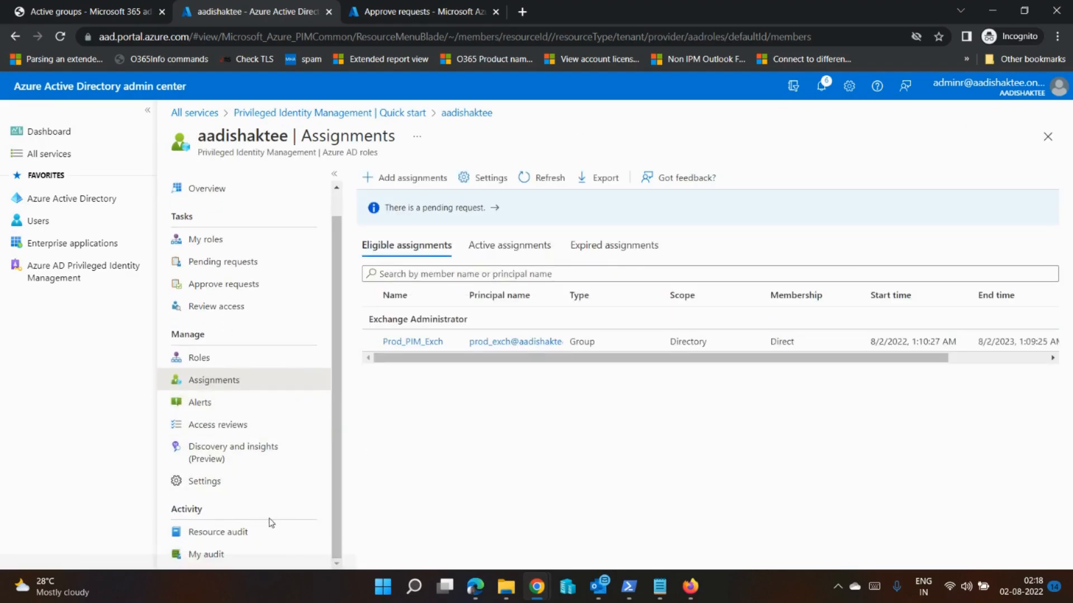
click(221, 535)
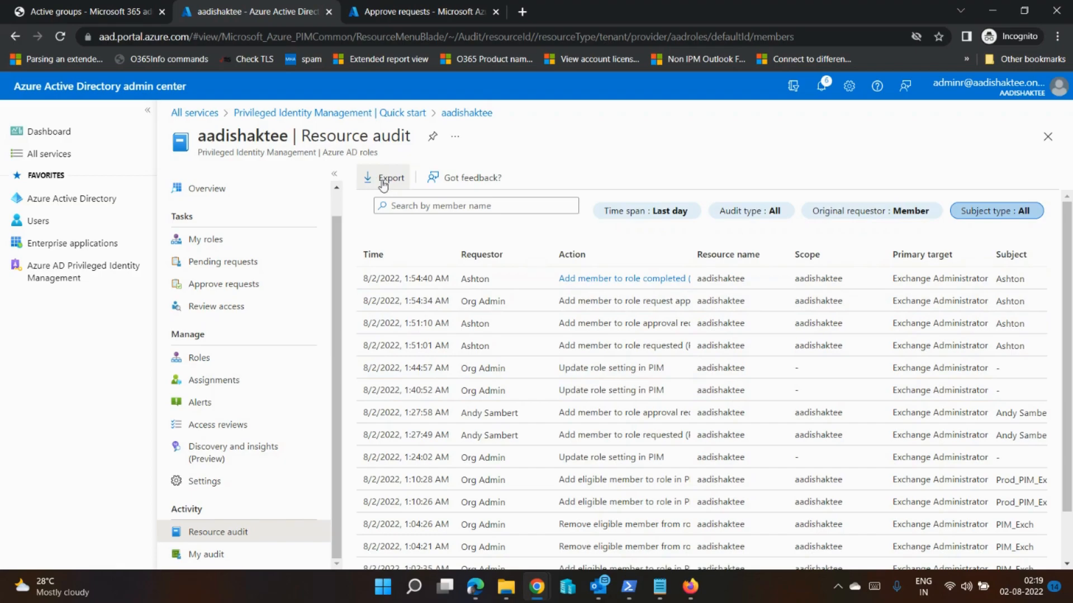
click(316, 557)
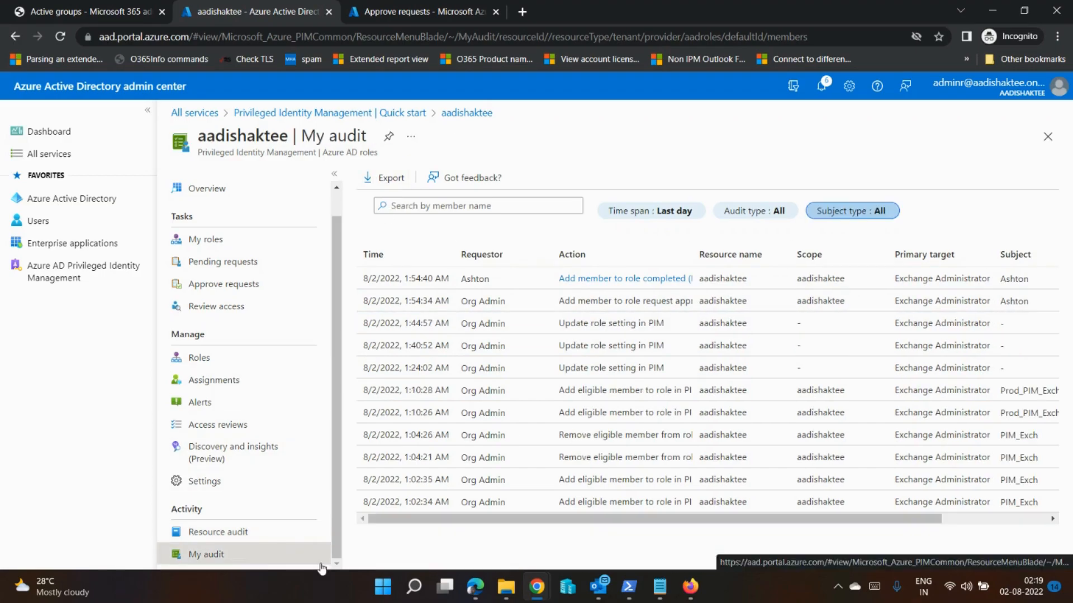